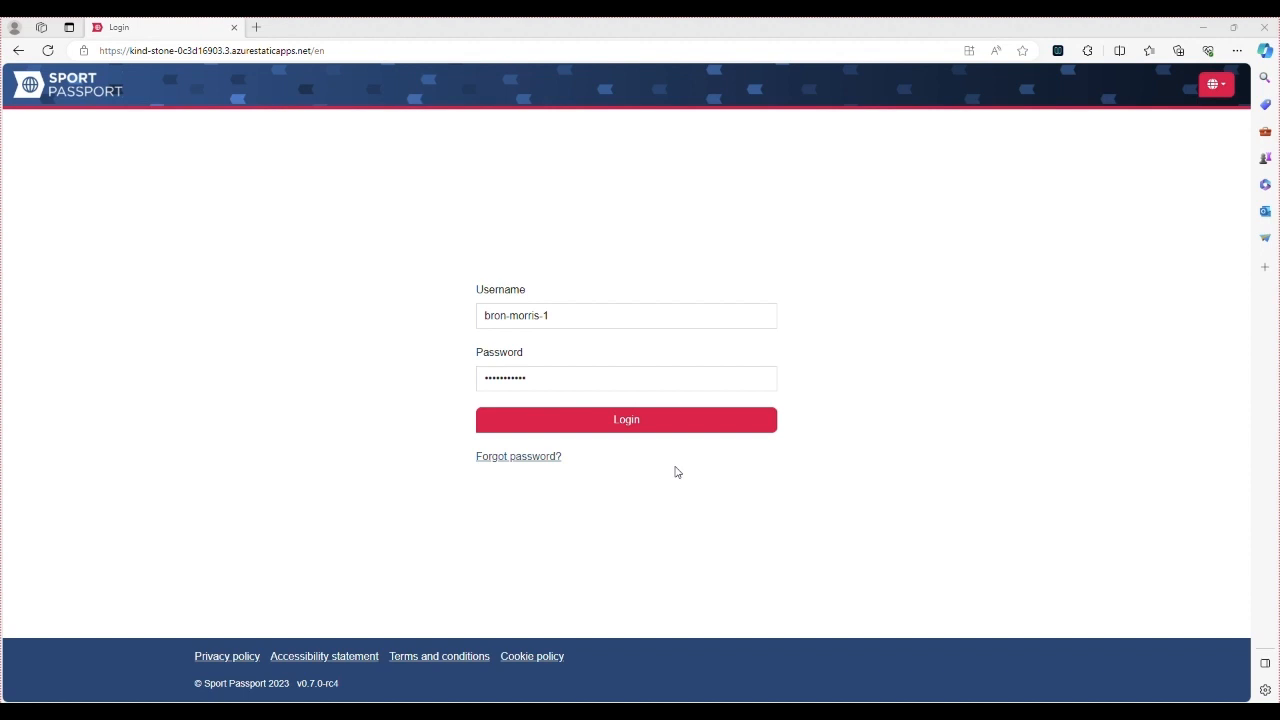
# Log in and take the Admin role for the Empyrean Swimming centre
pyautogui.click(686, 432)
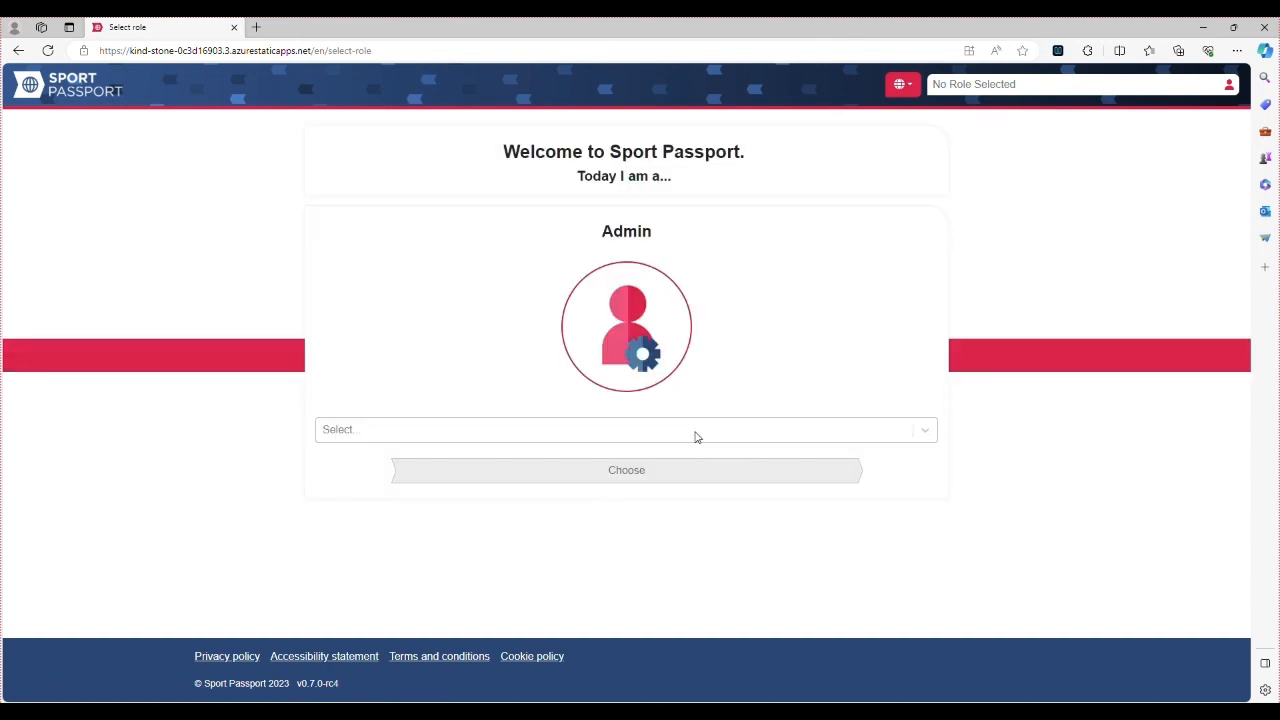
pyautogui.click(730, 440)
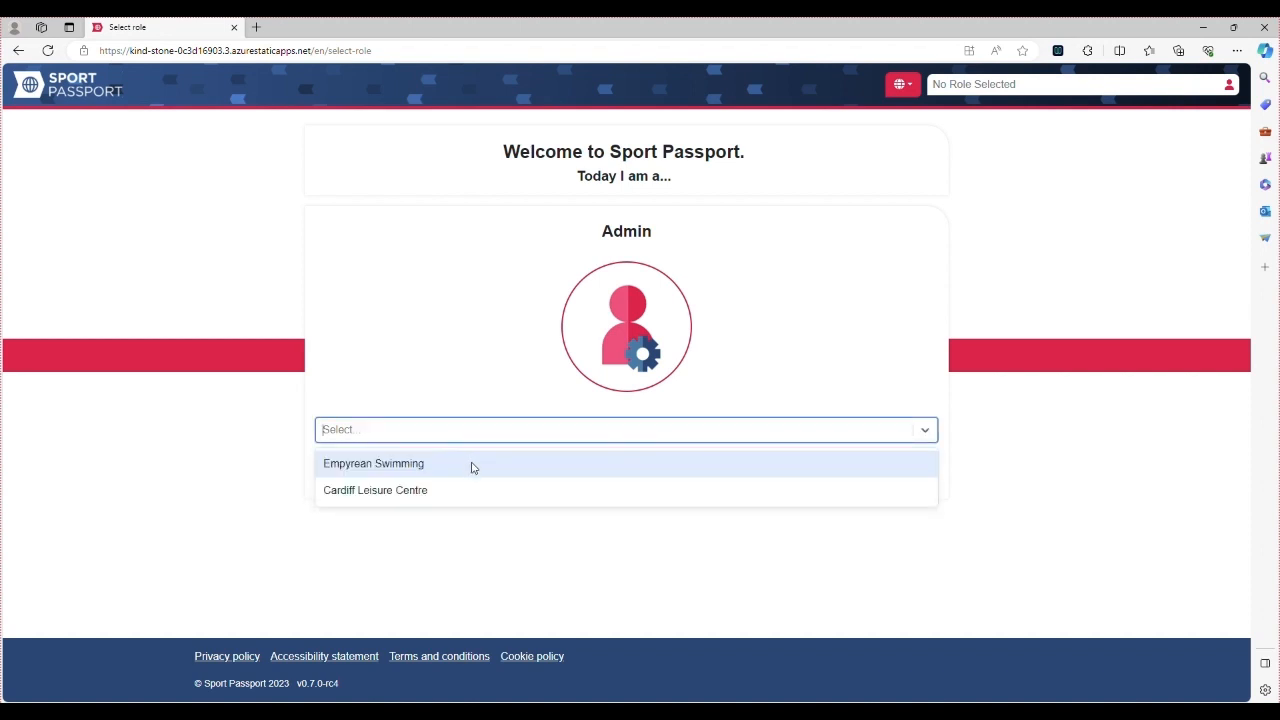
pyautogui.click(473, 465)
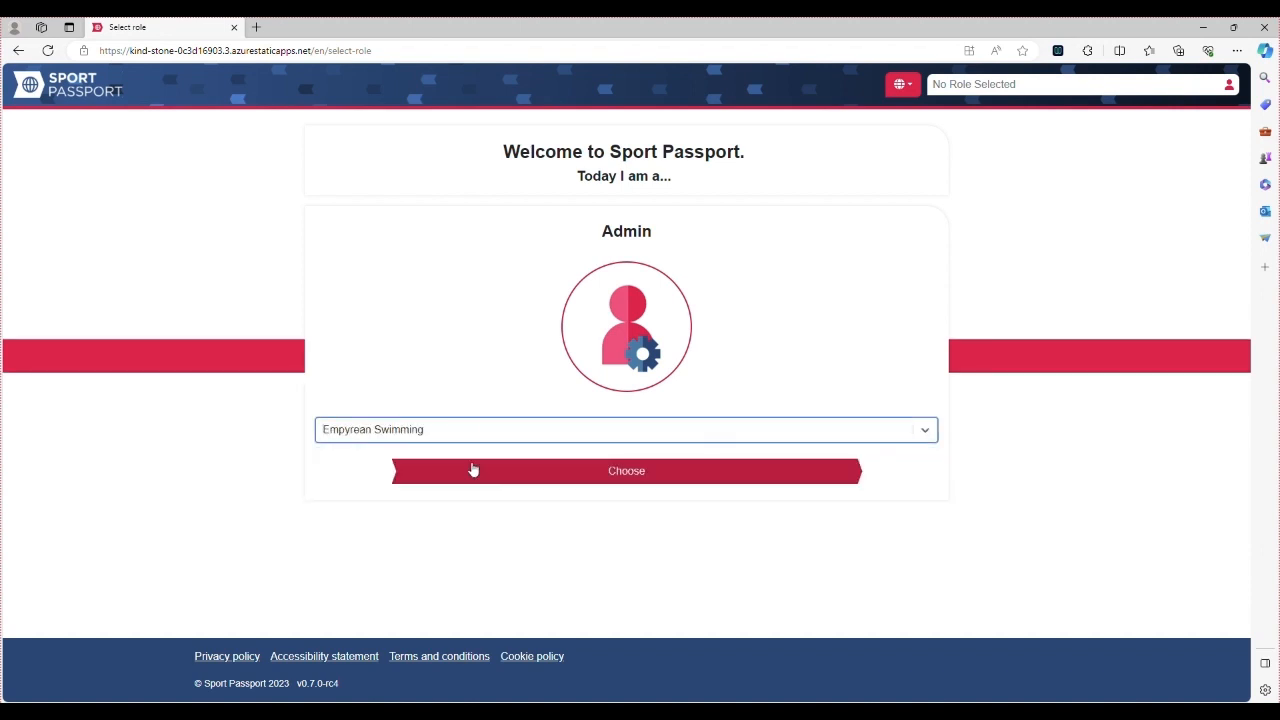
pyautogui.click(490, 474)
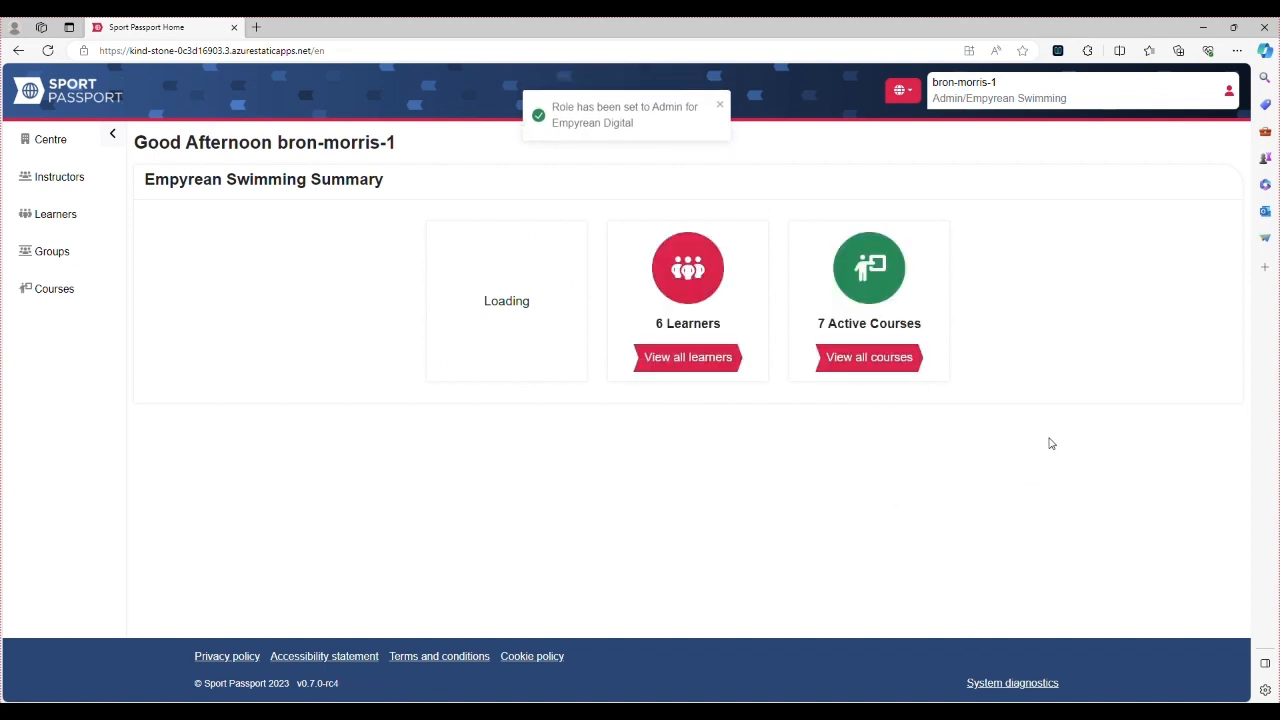
pyautogui.click(1226, 98)
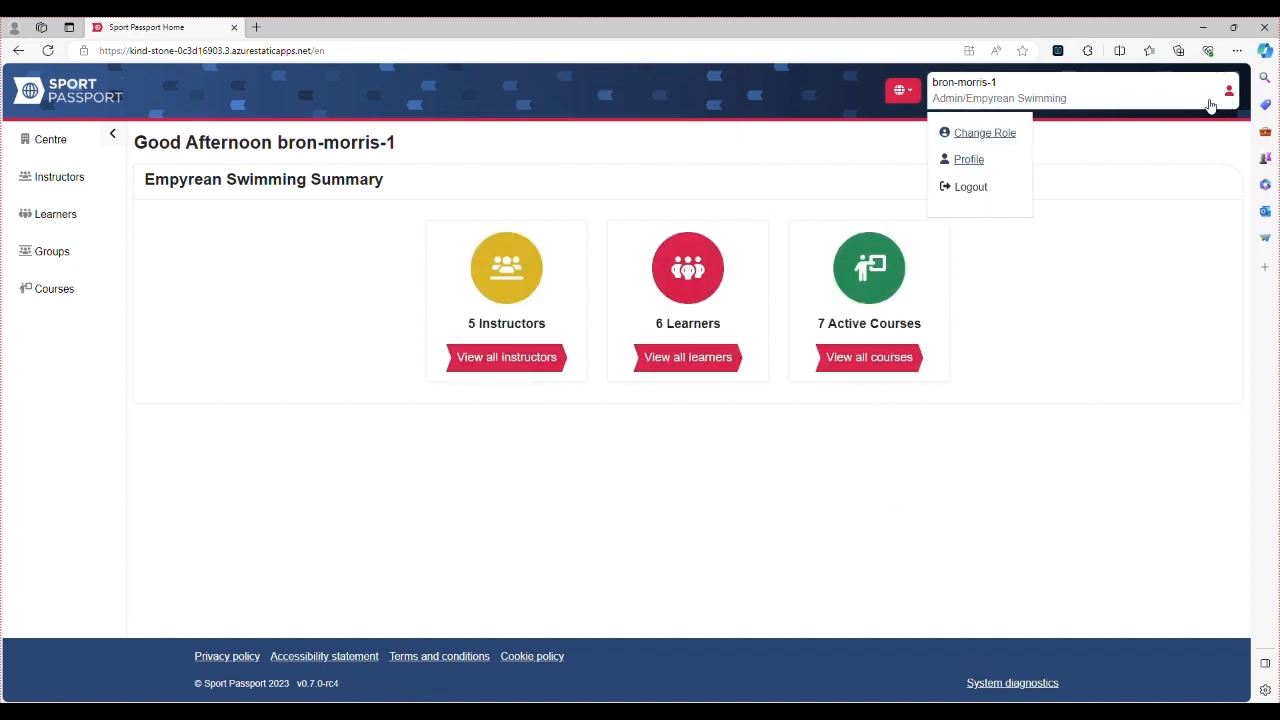
pyautogui.click(978, 133)
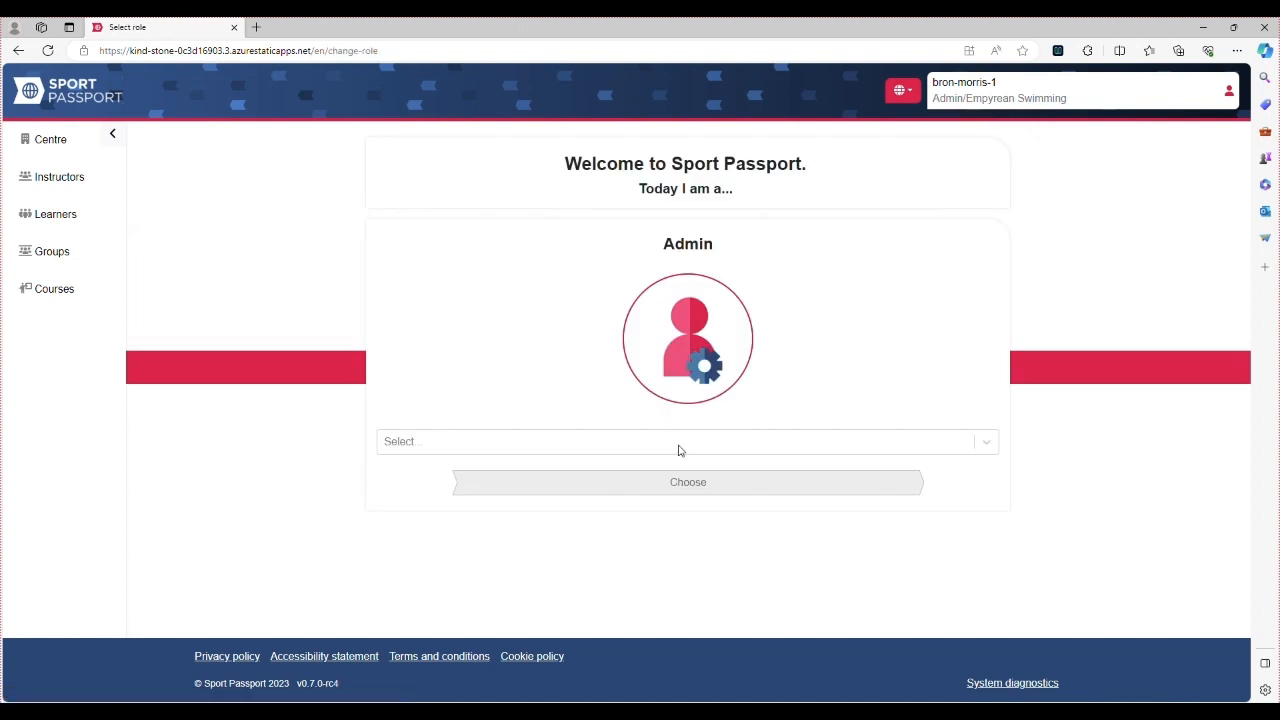
pyautogui.click(678, 448)
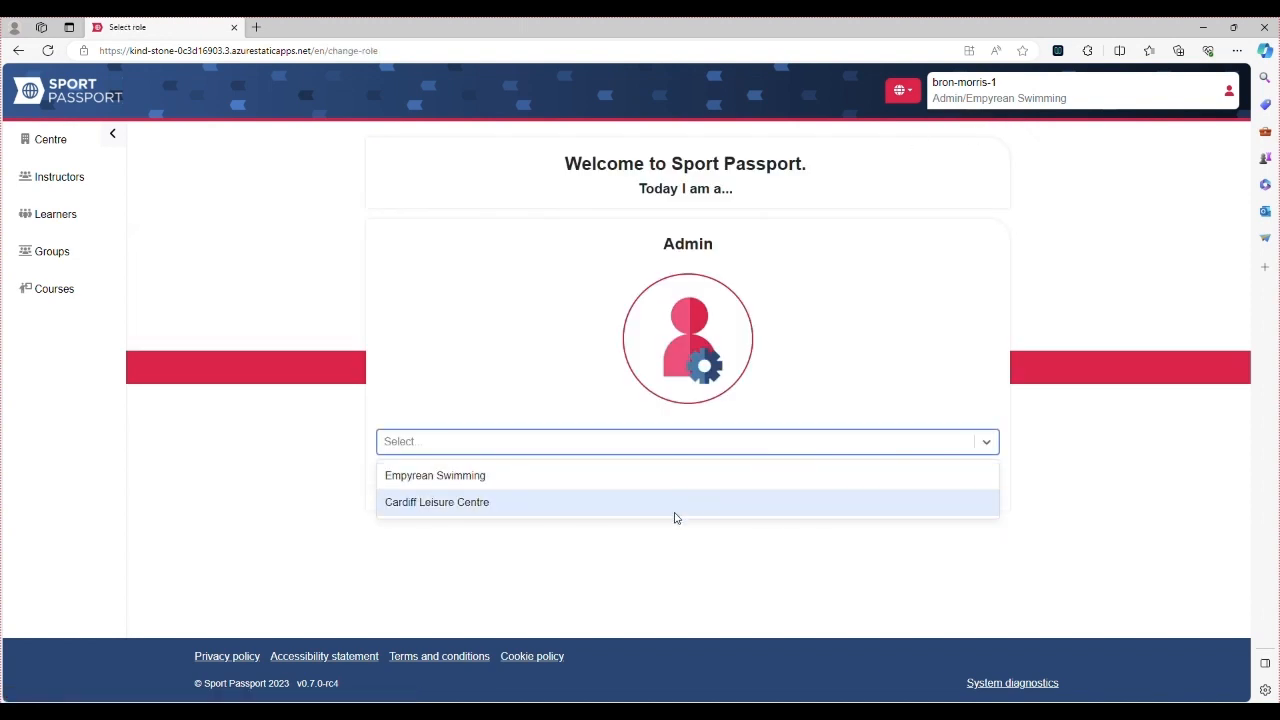
pyautogui.click(676, 486)
pyautogui.click(676, 484)
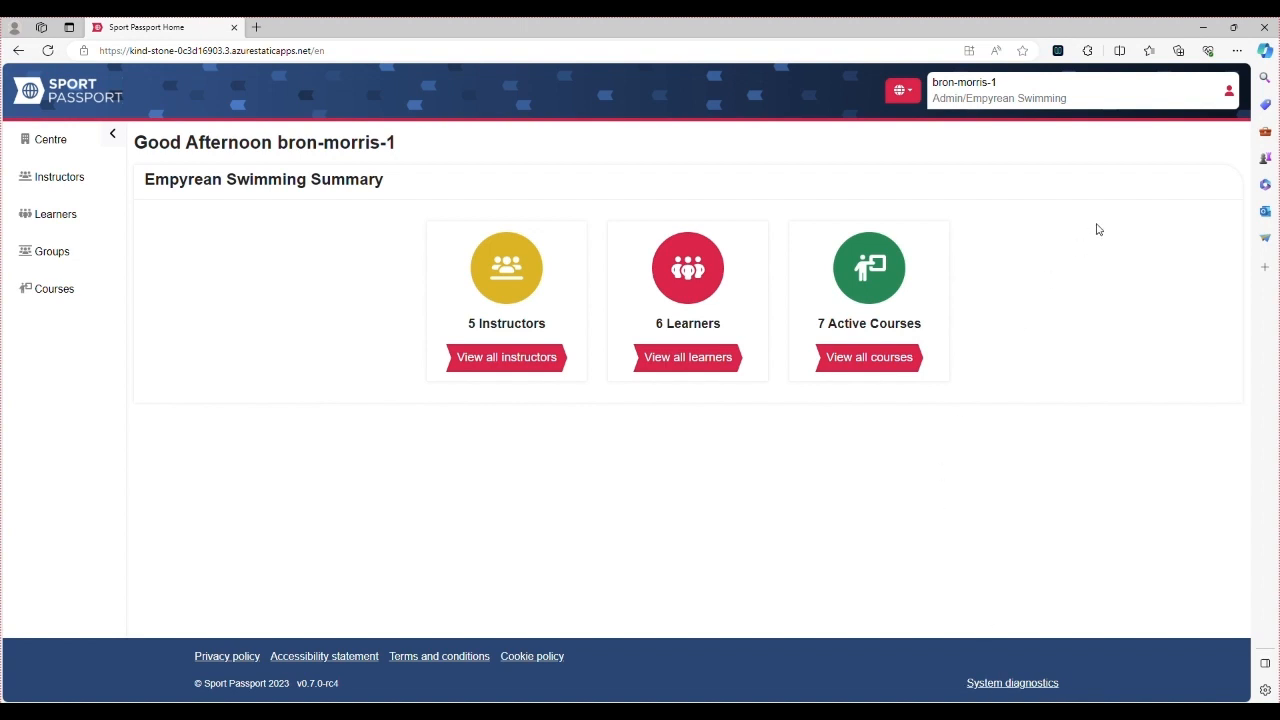
# Open the account options menu from the user name box at the top right
pyautogui.click(1230, 92)
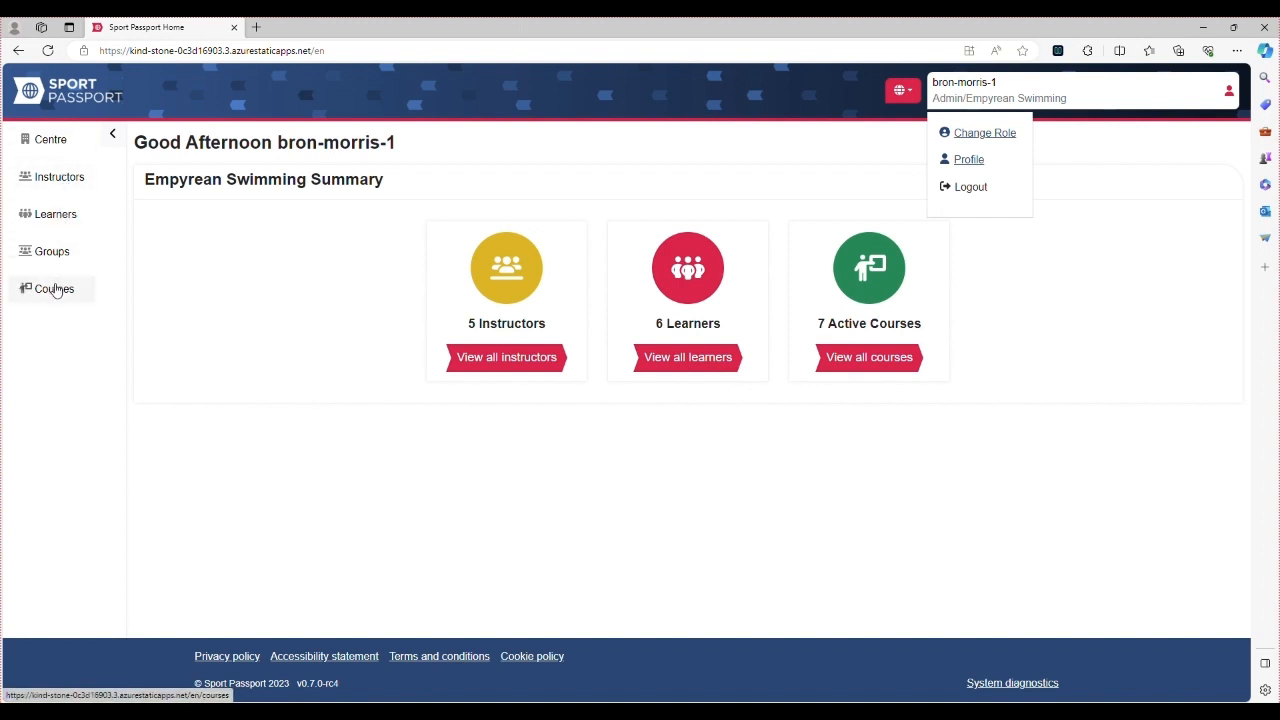
# Browse the Empyrean Swimming centre page, then go to the Courses list
pyautogui.click(52, 145)
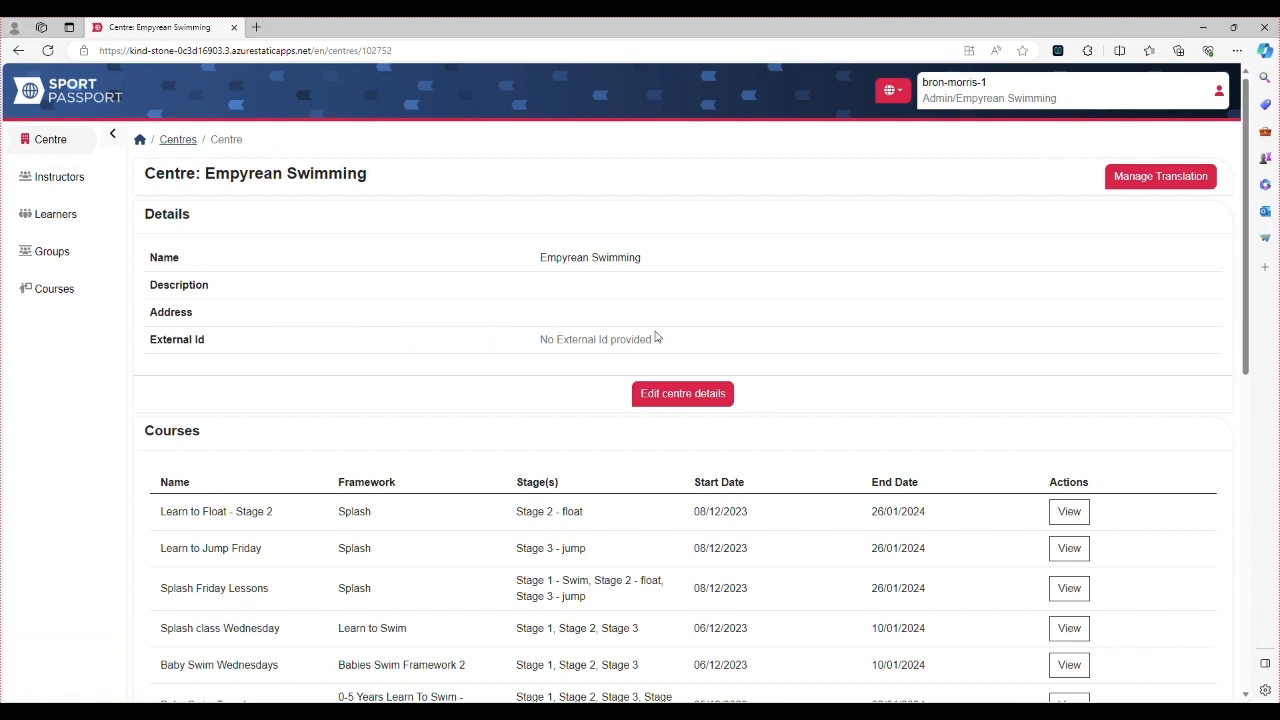
pyautogui.scroll(-4, 718, 408)
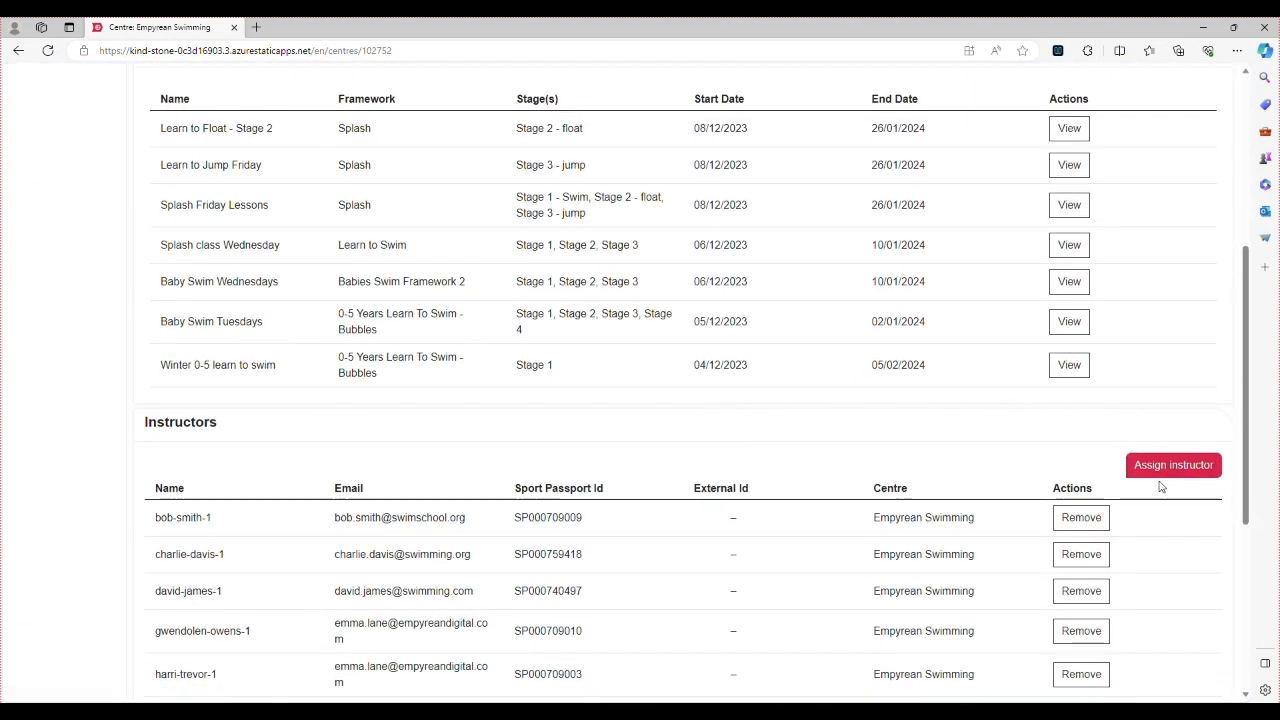
pyautogui.scroll(-4, 916, 459)
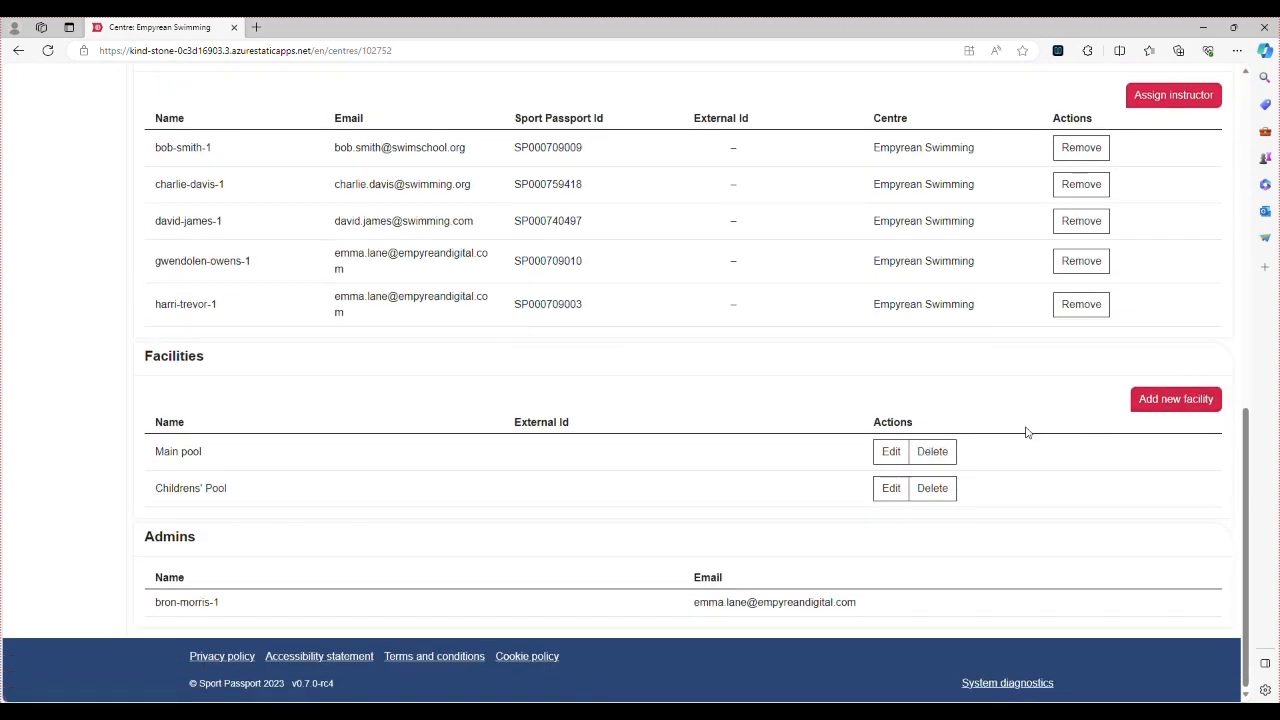
pyautogui.scroll(1, 955, 440)
pyautogui.scroll(-1, 953, 440)
pyautogui.scroll(10, 650, 560)
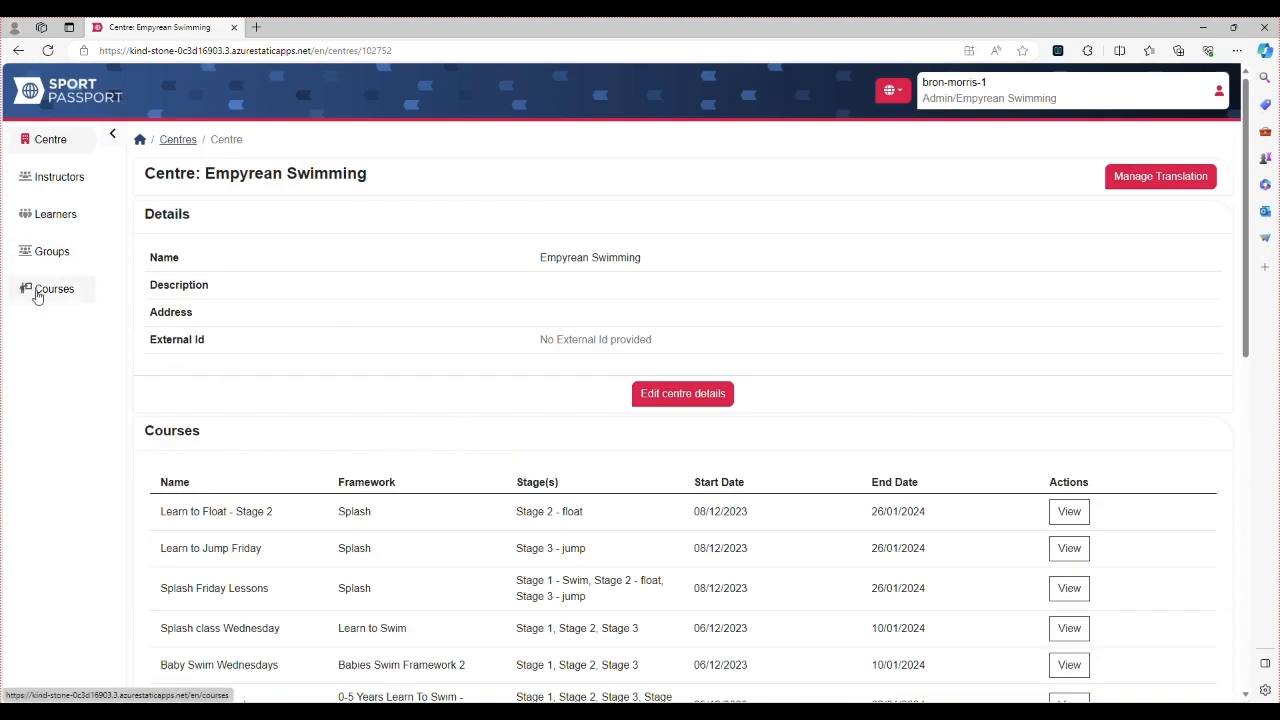
pyautogui.click(37, 294)
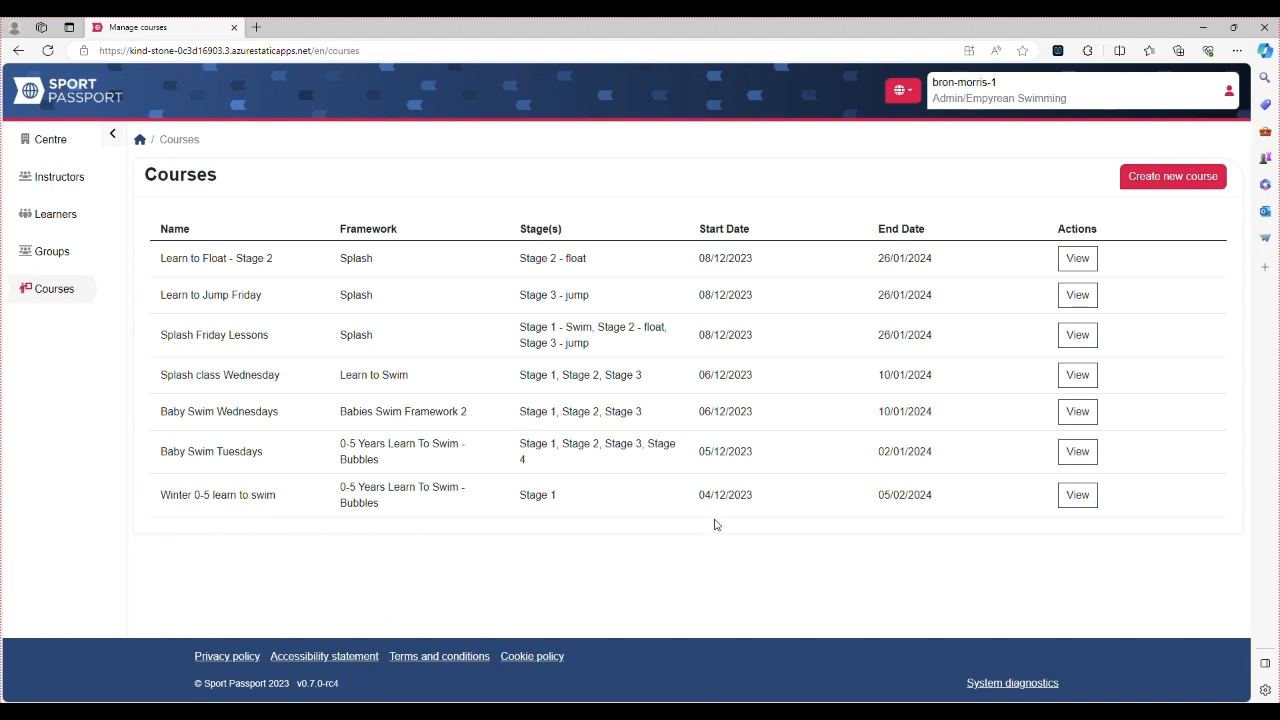
pyautogui.click(1078, 259)
pyautogui.scroll(-2, 938, 430)
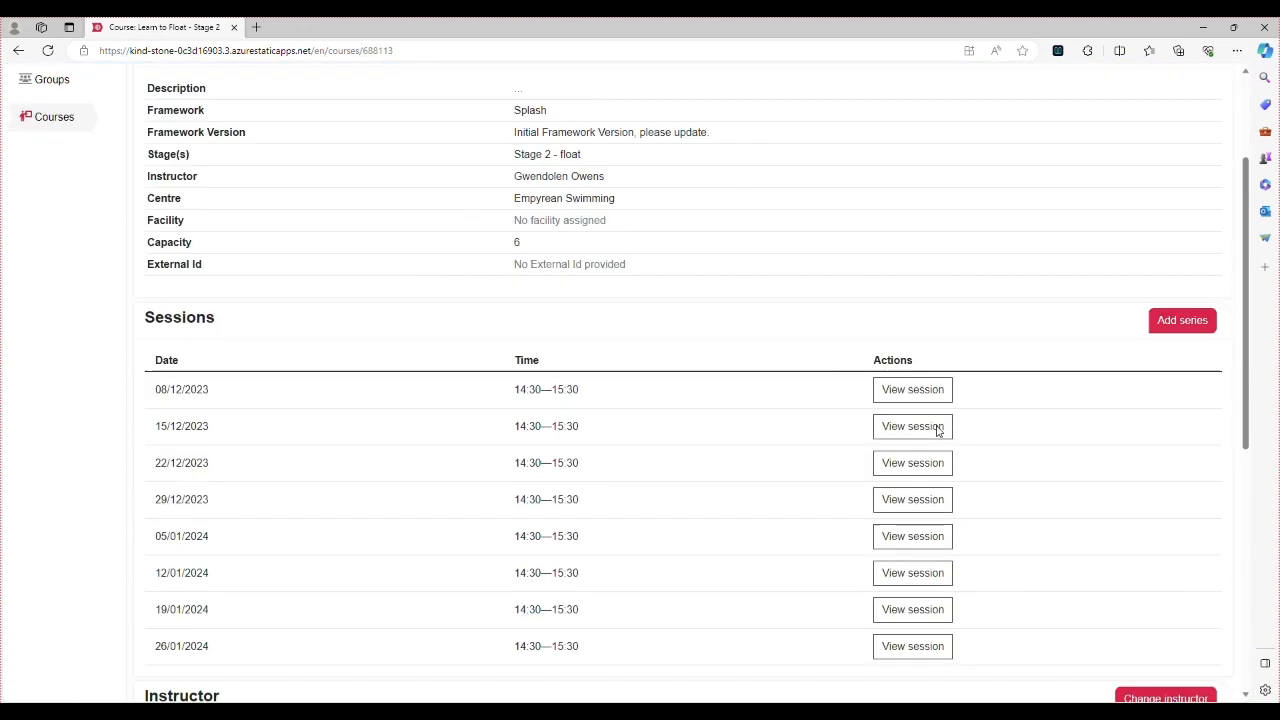
pyautogui.scroll(-5, 938, 430)
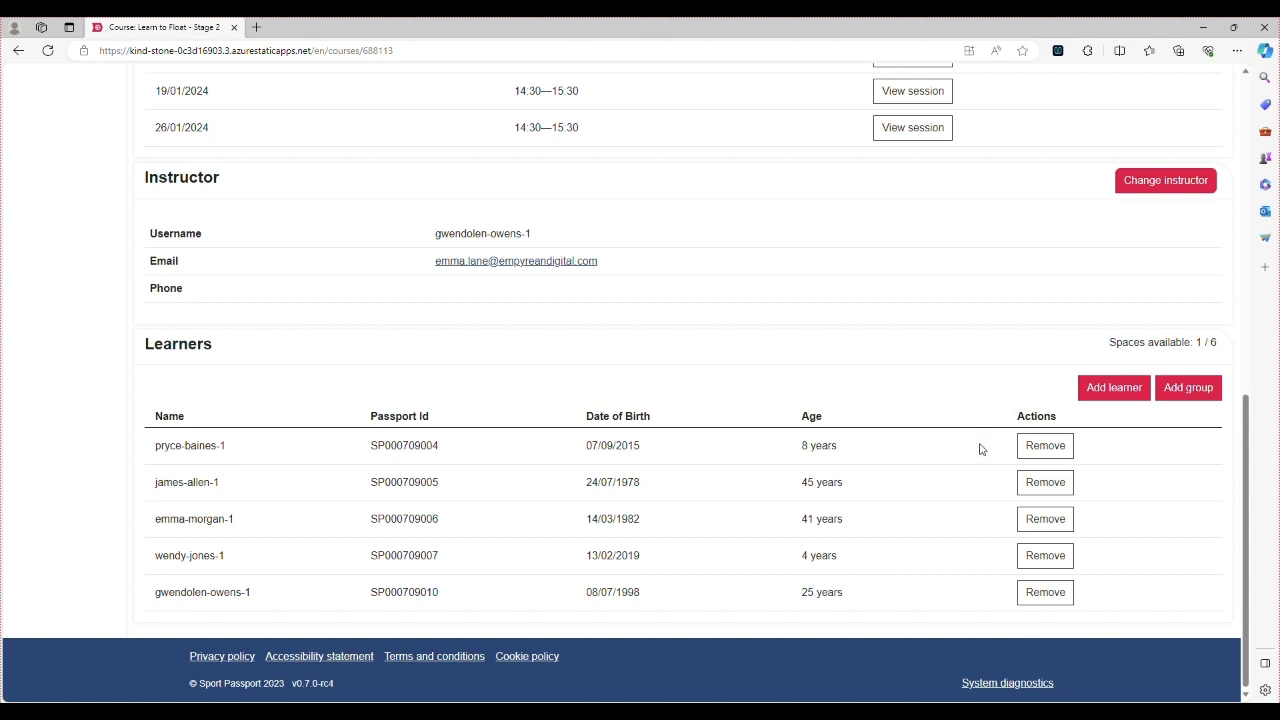
pyautogui.scroll(2, 1129, 471)
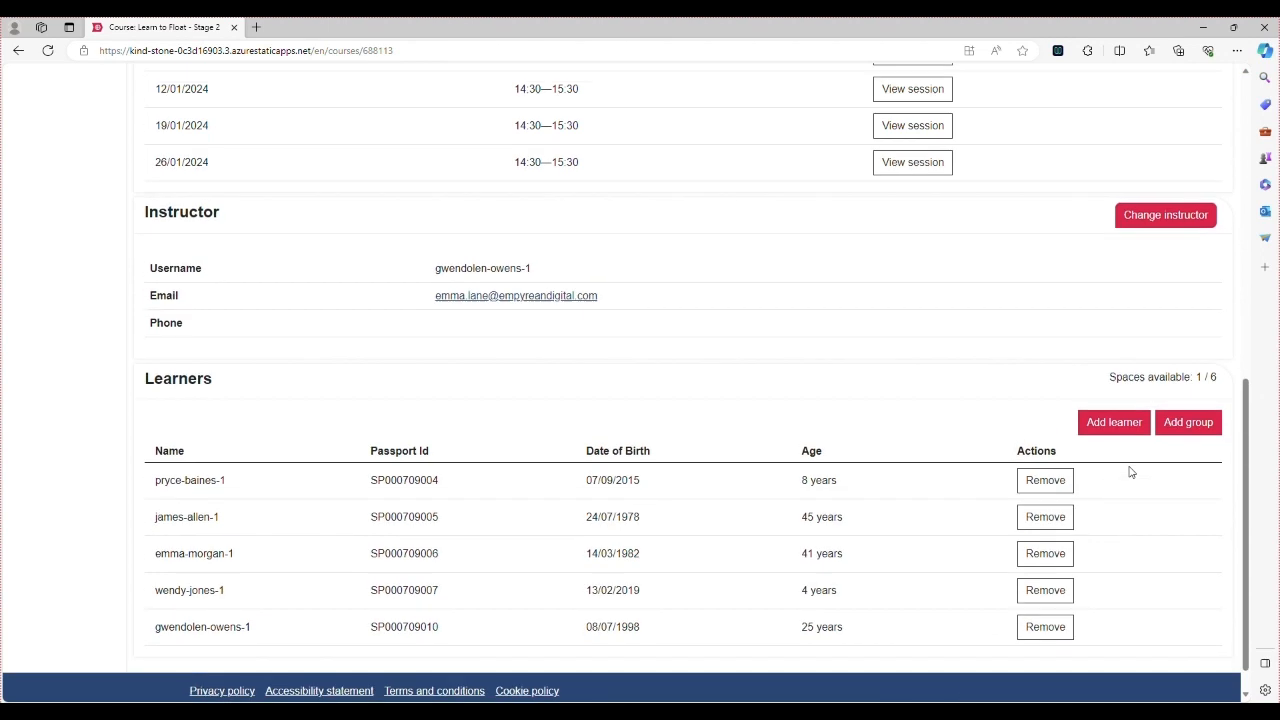
pyautogui.scroll(2, 1163, 363)
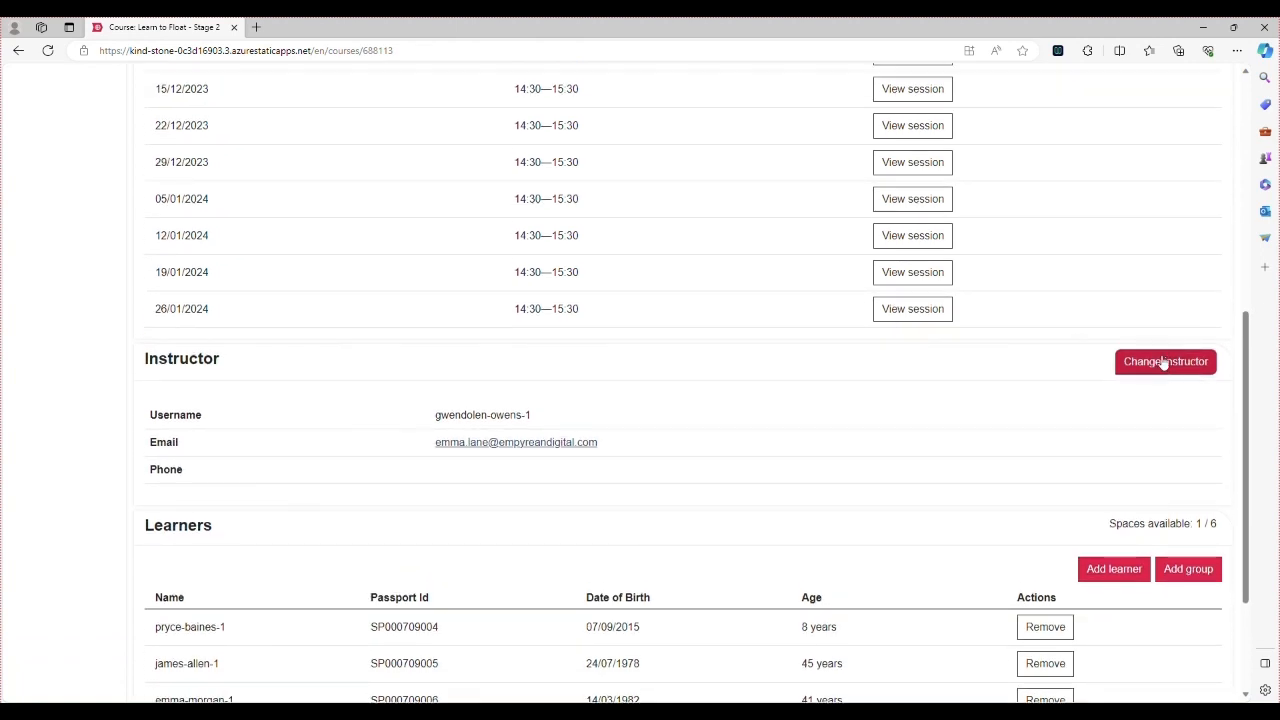
pyautogui.scroll(2, 1160, 362)
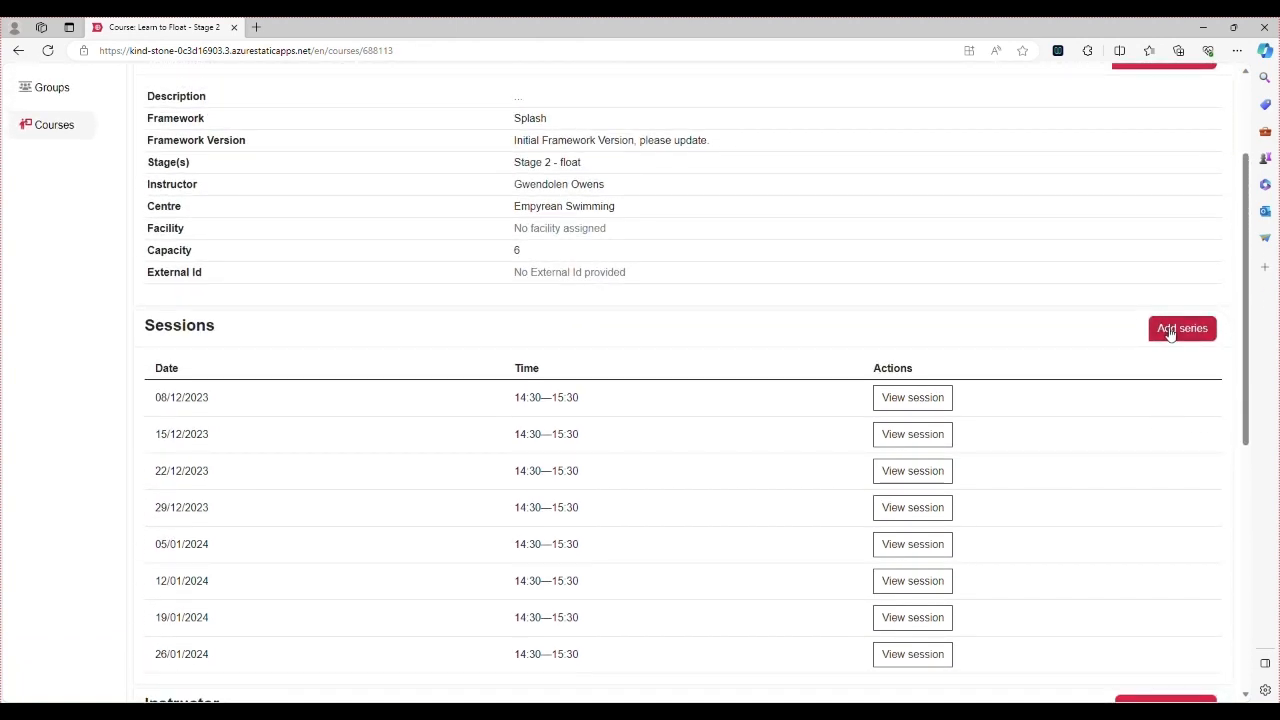
pyautogui.scroll(2, 1126, 386)
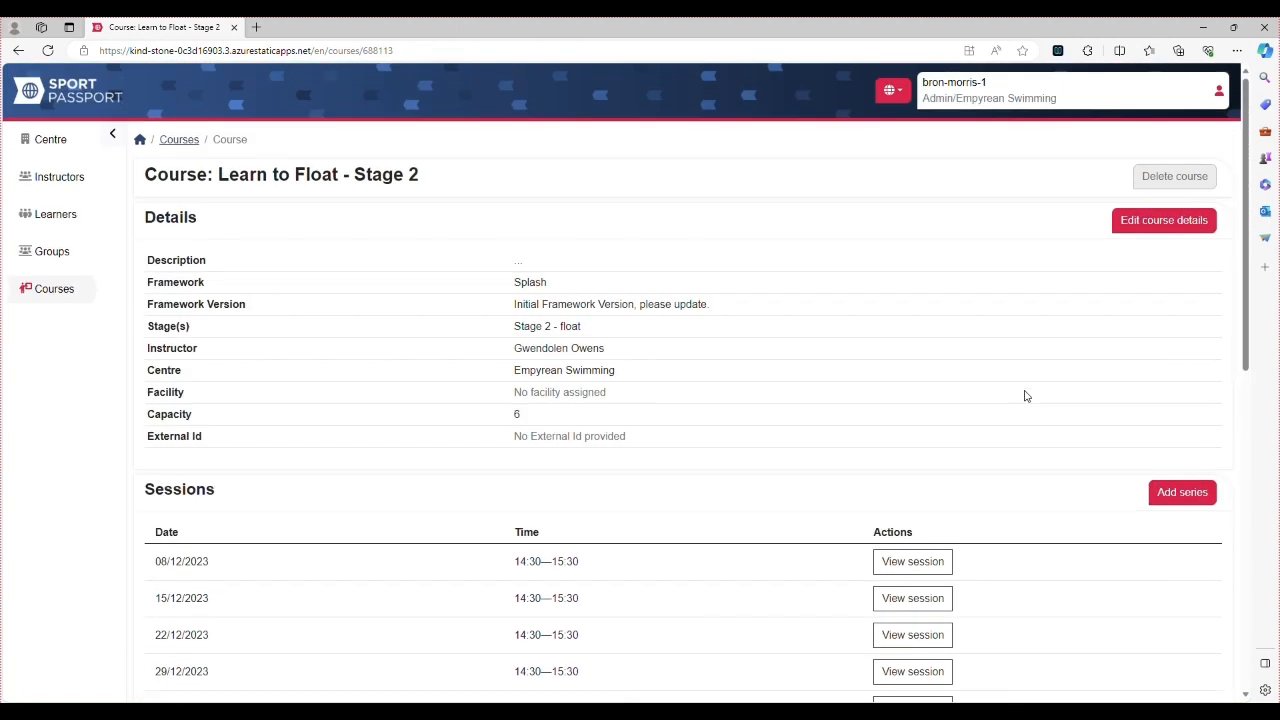
pyautogui.click(180, 140)
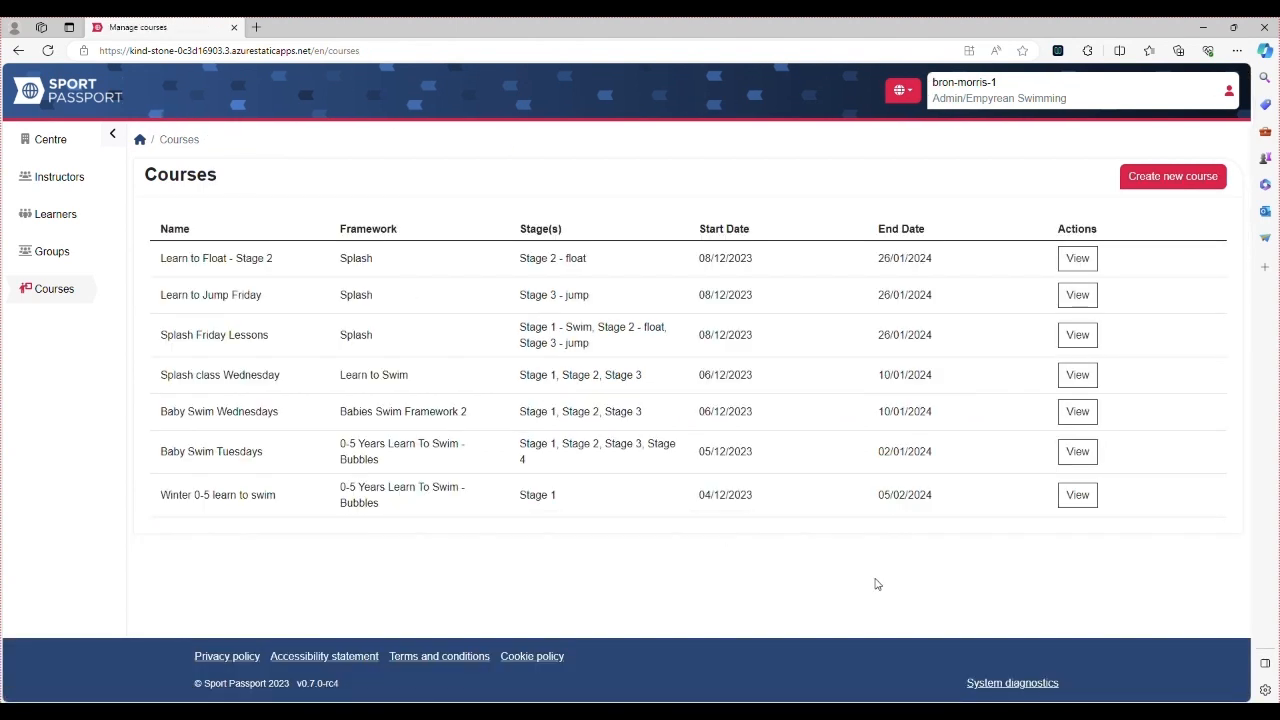
# Start a new course named 'New Friday Session' with a description beginning 'A new s'
pyautogui.click(1195, 184)
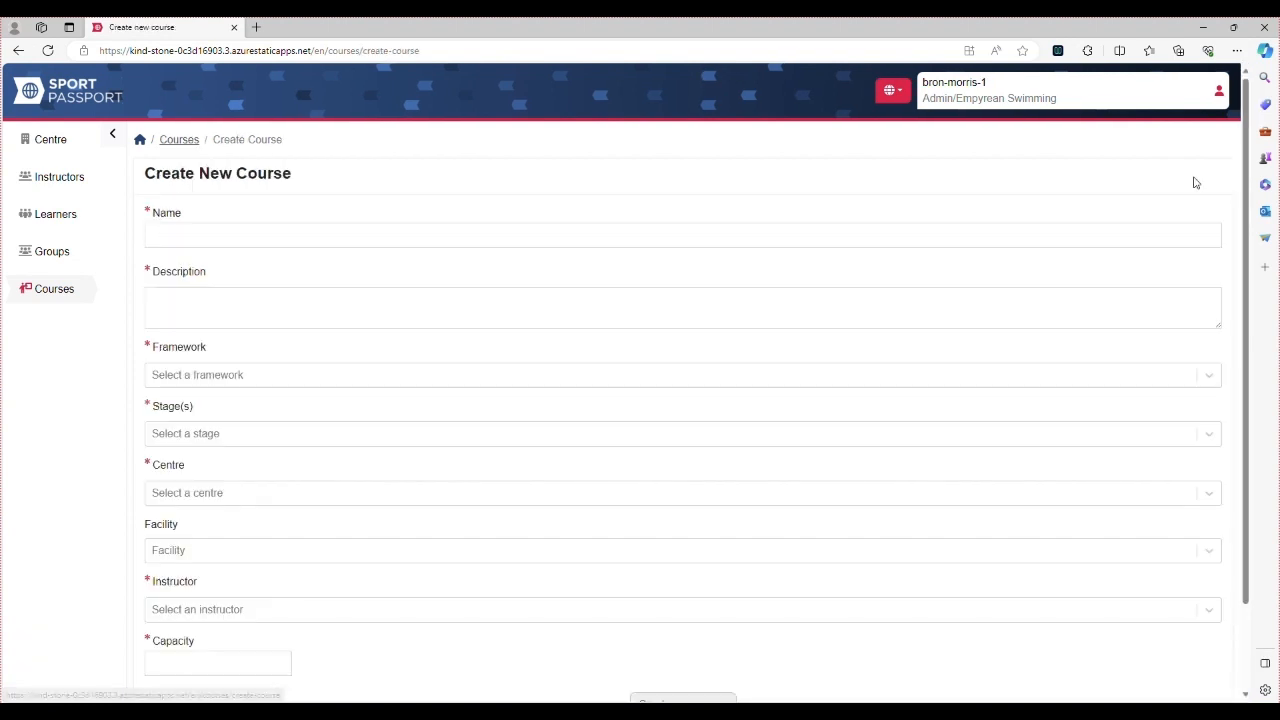
pyautogui.click(400, 234)
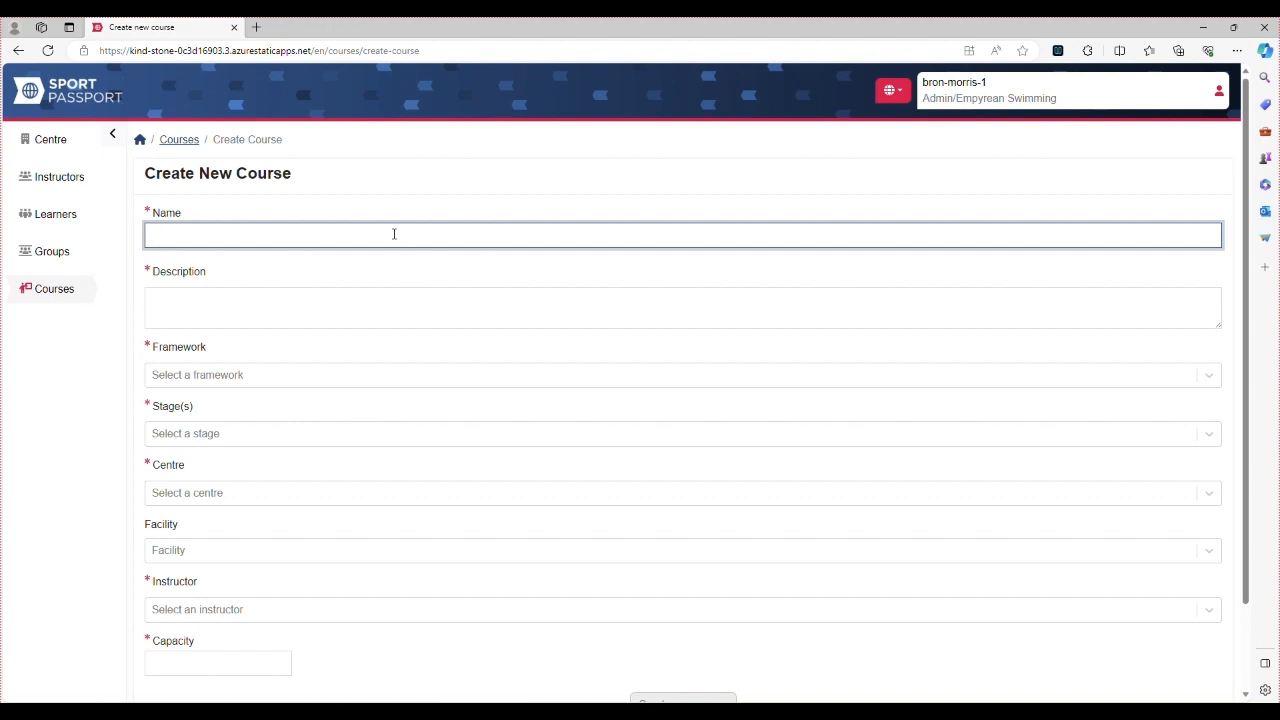
pyautogui.write('NEw sessio')
pyautogui.press('BackSpace')
pyautogui.press('BackSpace')
pyautogui.press('BackSpace')
pyautogui.press('BackSpace')
pyautogui.press('BackSpace')
pyautogui.press('BackSpace')
pyautogui.press('BackSpace')
pyautogui.press('BackSpace')
pyautogui.press('BackSpace')
pyautogui.write('ew Friday Sess')
pyautogui.click(295, 313)
pyautogui.write('A n')
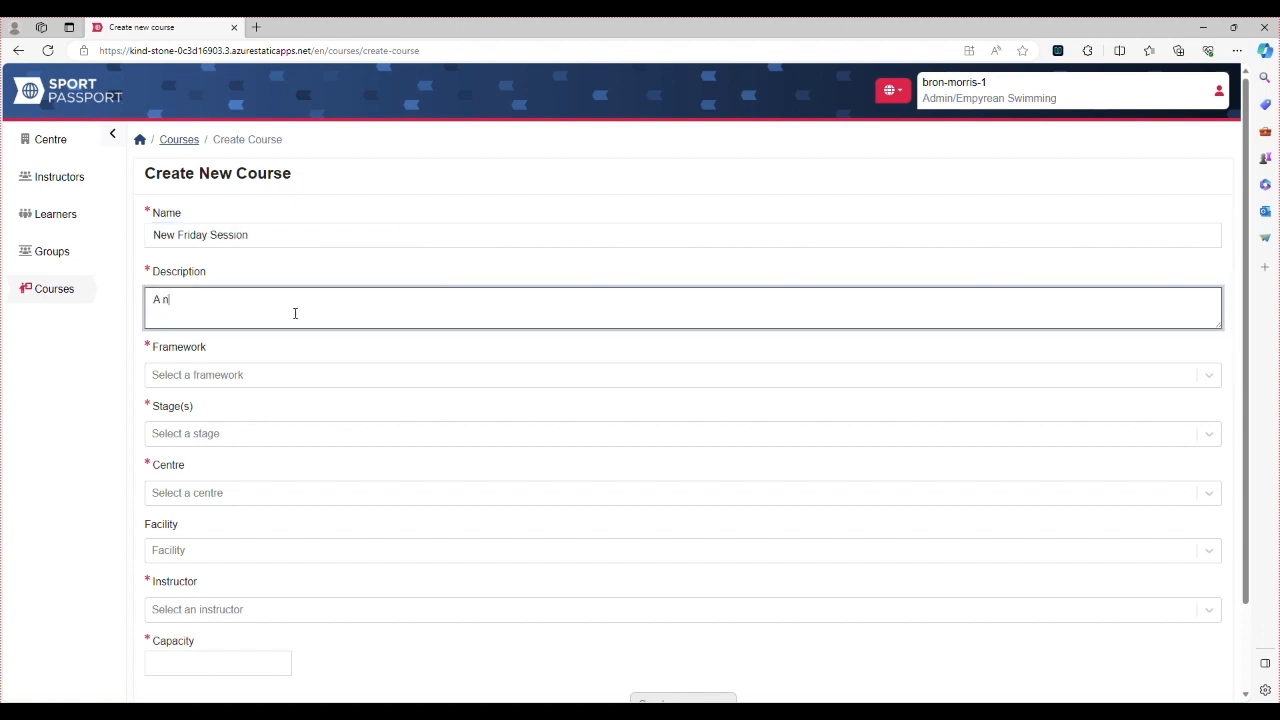
pyautogui.write("ew session for Friday's")
# Choose the 0-5 Years Learn To Swim - Bubbles framework with Stages 1, 2 and 3
pyautogui.click(253, 382)
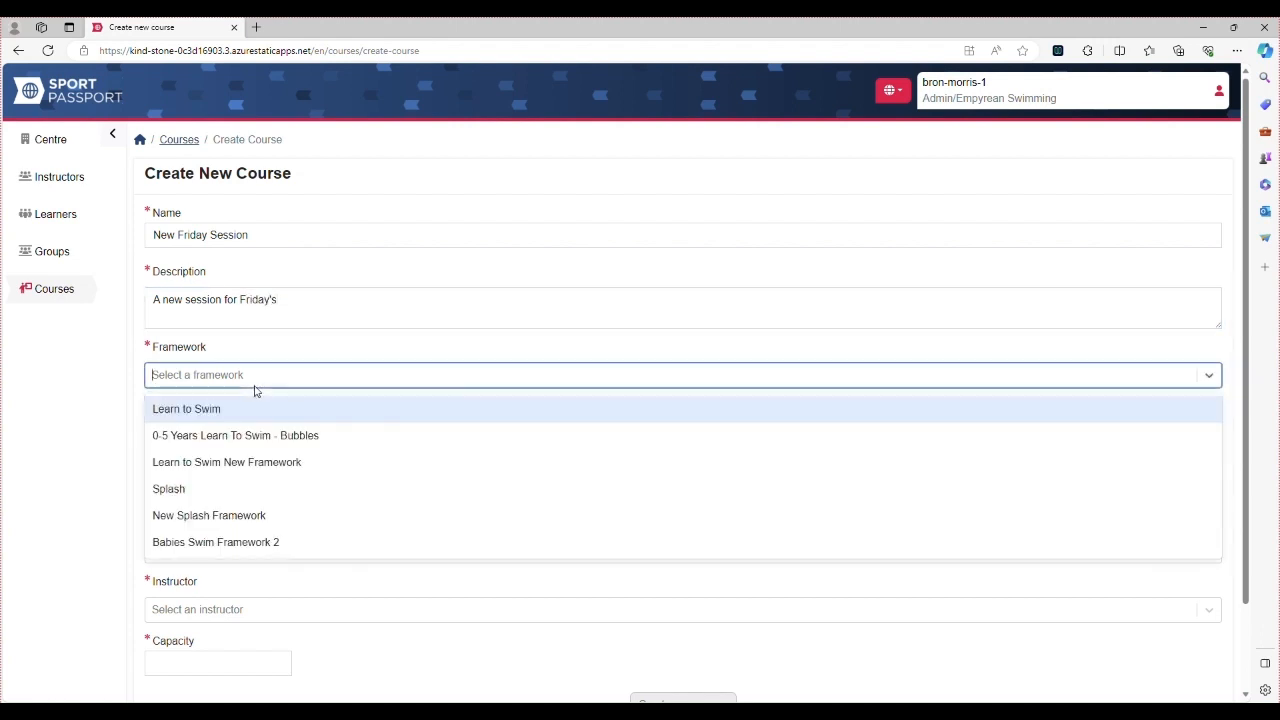
pyautogui.click(250, 437)
pyautogui.click(250, 442)
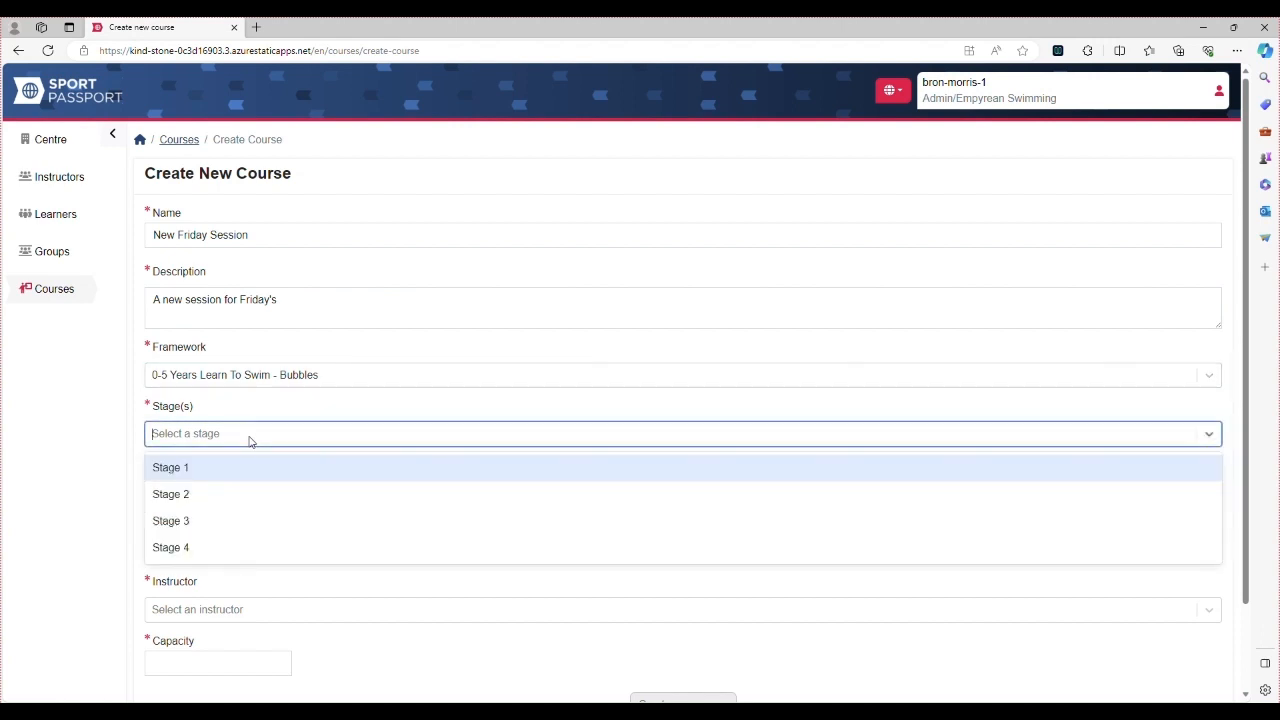
pyautogui.click(236, 472)
pyautogui.write('2')
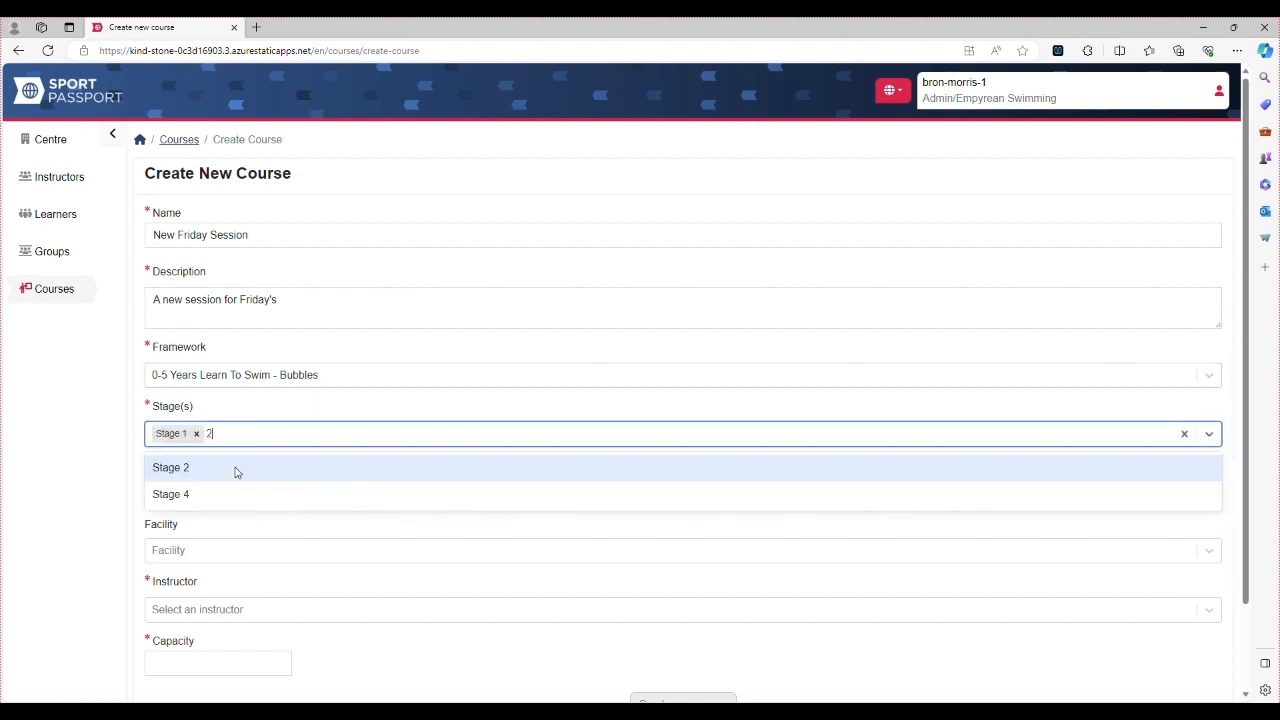
pyautogui.write('3')
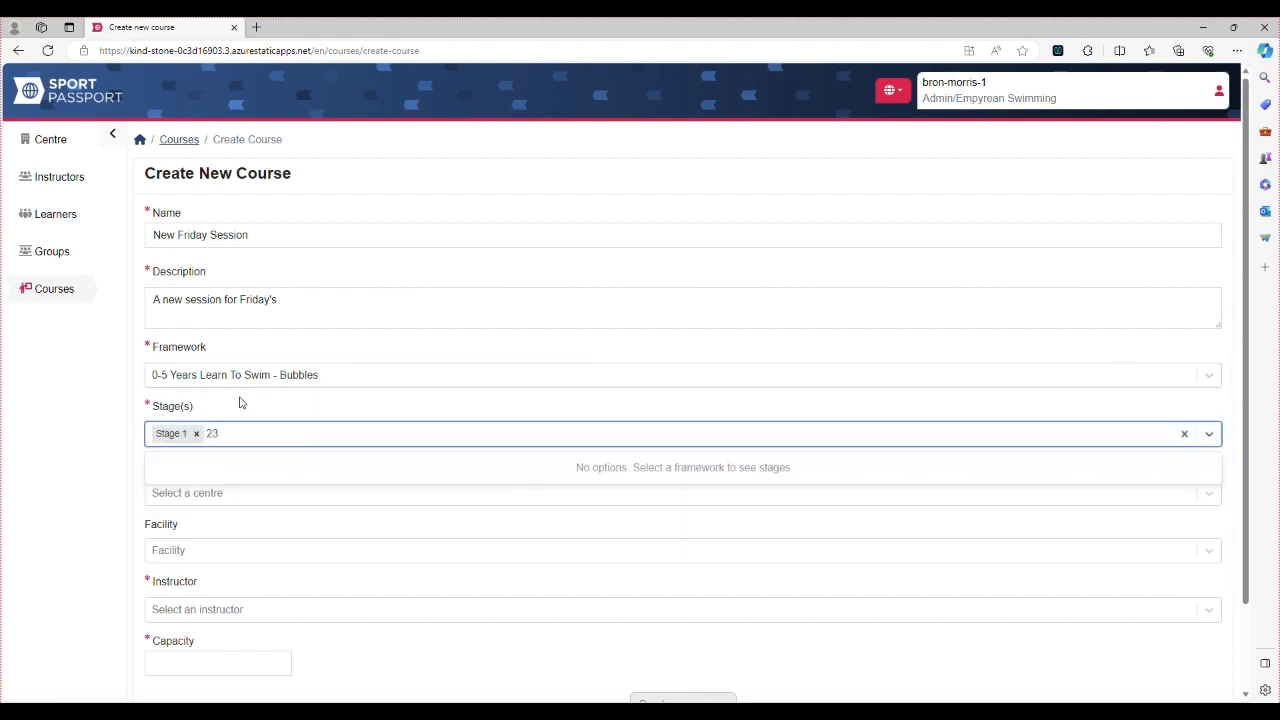
pyautogui.press('BackSpace')
pyautogui.press('Return')
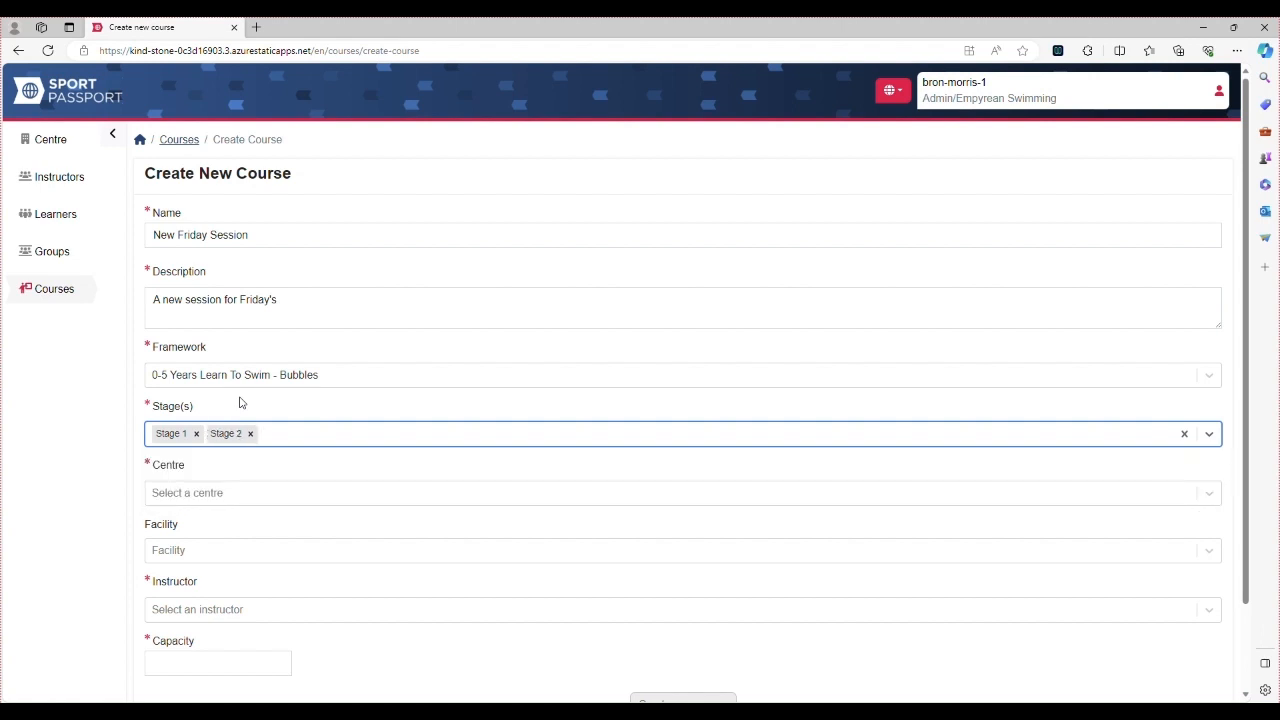
pyautogui.write('3')
pyautogui.press('Return')
# Set centre Empyrean Swimming, assign an instructor, capacity 6, and create the course
pyautogui.click(259, 490)
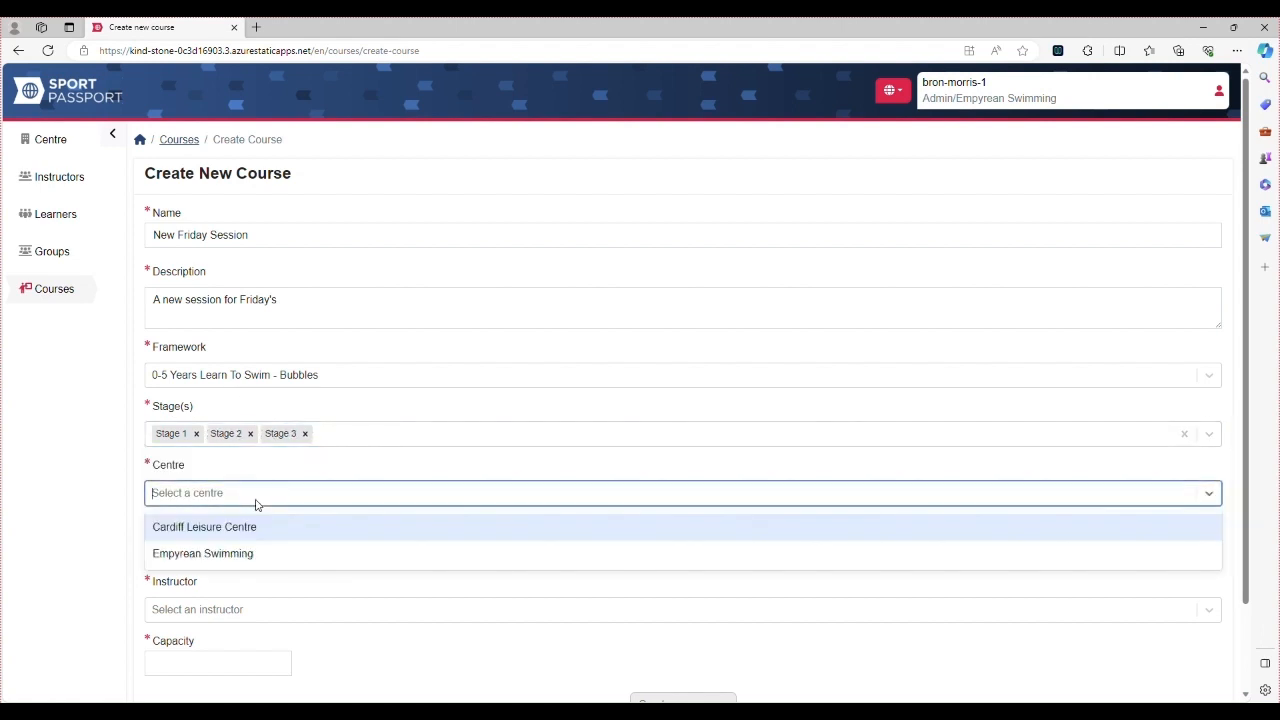
pyautogui.click(242, 562)
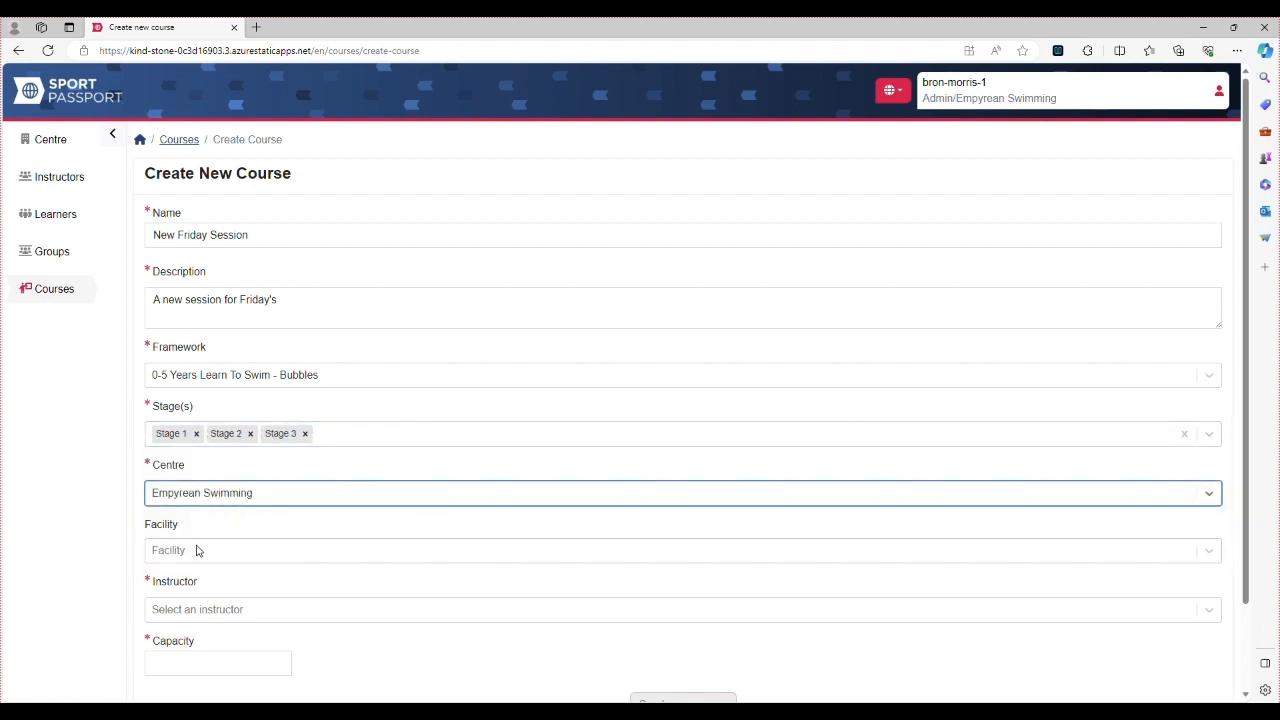
pyautogui.scroll(-1, 197, 551)
pyautogui.click(202, 513)
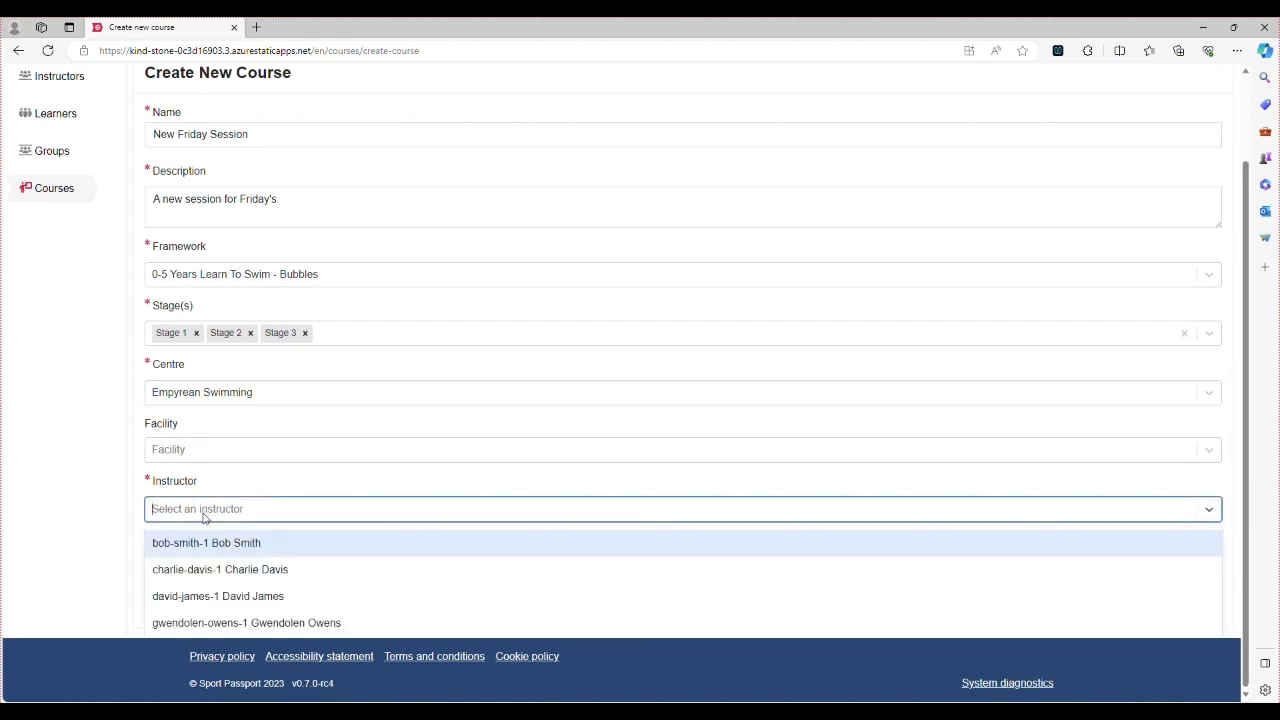
pyautogui.click(212, 571)
pyautogui.click(228, 560)
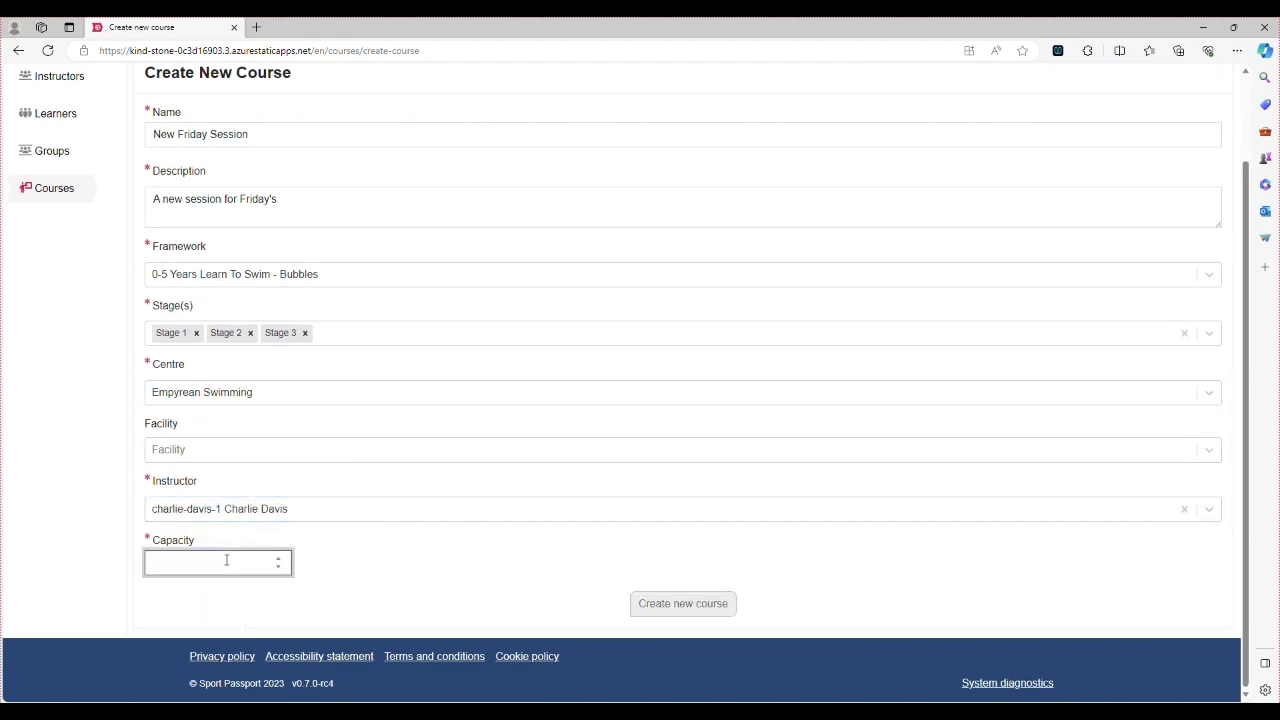
pyautogui.write('6')
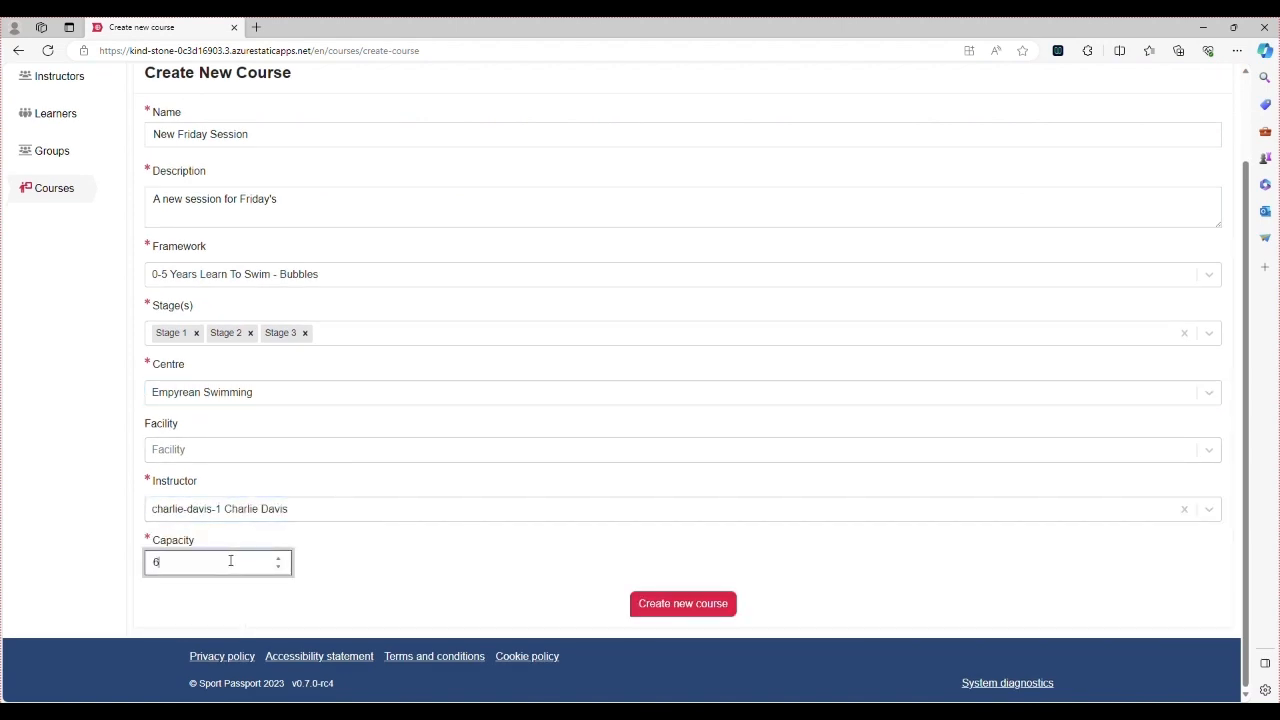
pyautogui.click(697, 608)
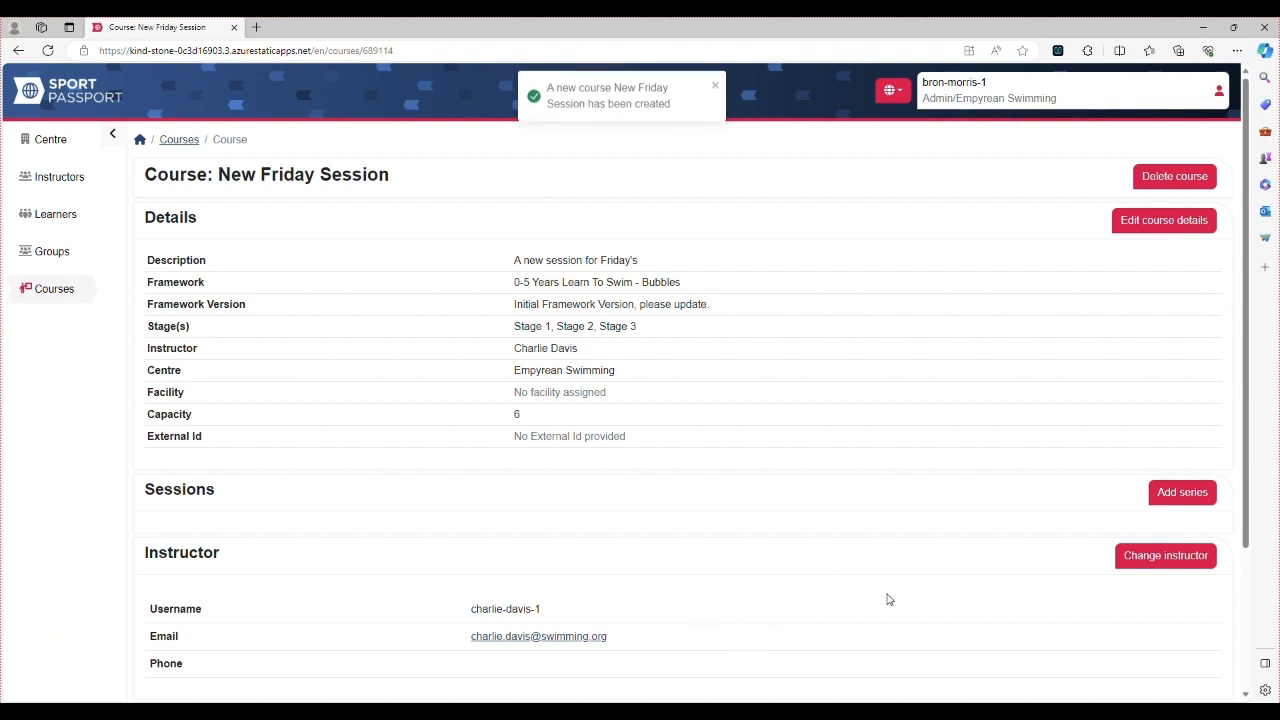
# Begin a session series starting 08/12/2023, running 6 weeks on Fridays
pyautogui.scroll(-1, 890, 590)
pyautogui.scroll(-1, 890, 593)
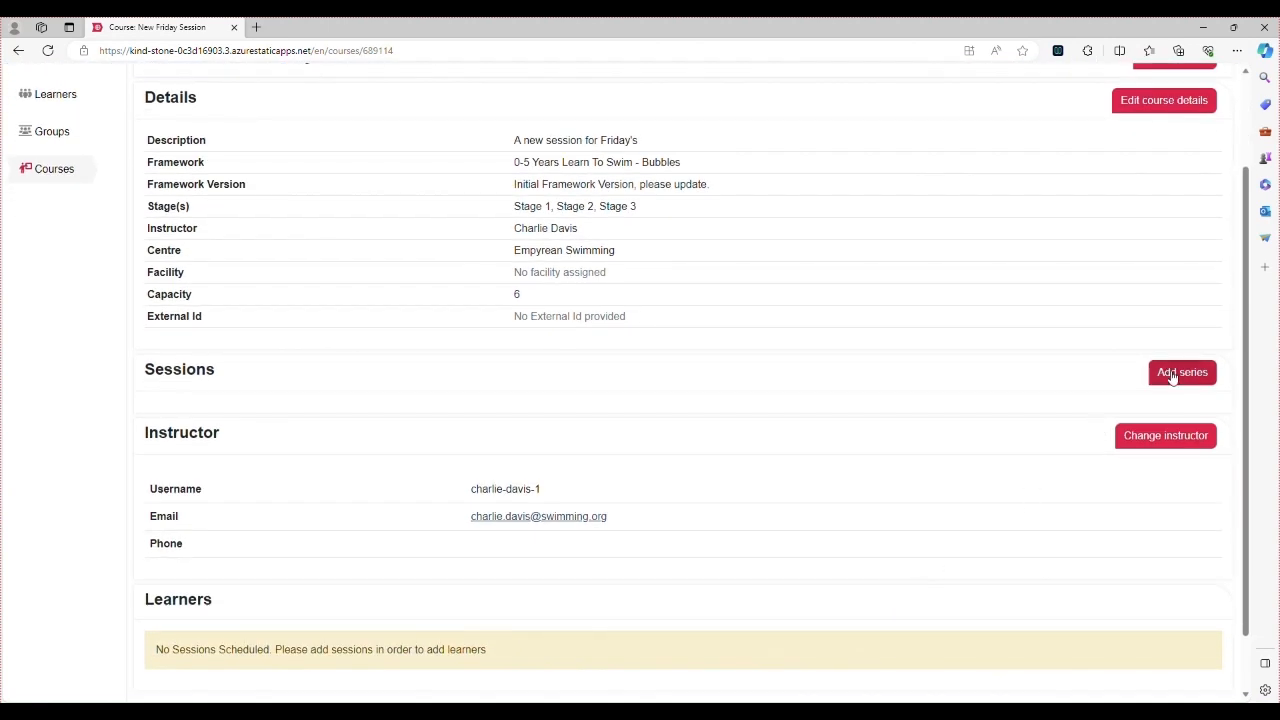
pyautogui.click(1176, 374)
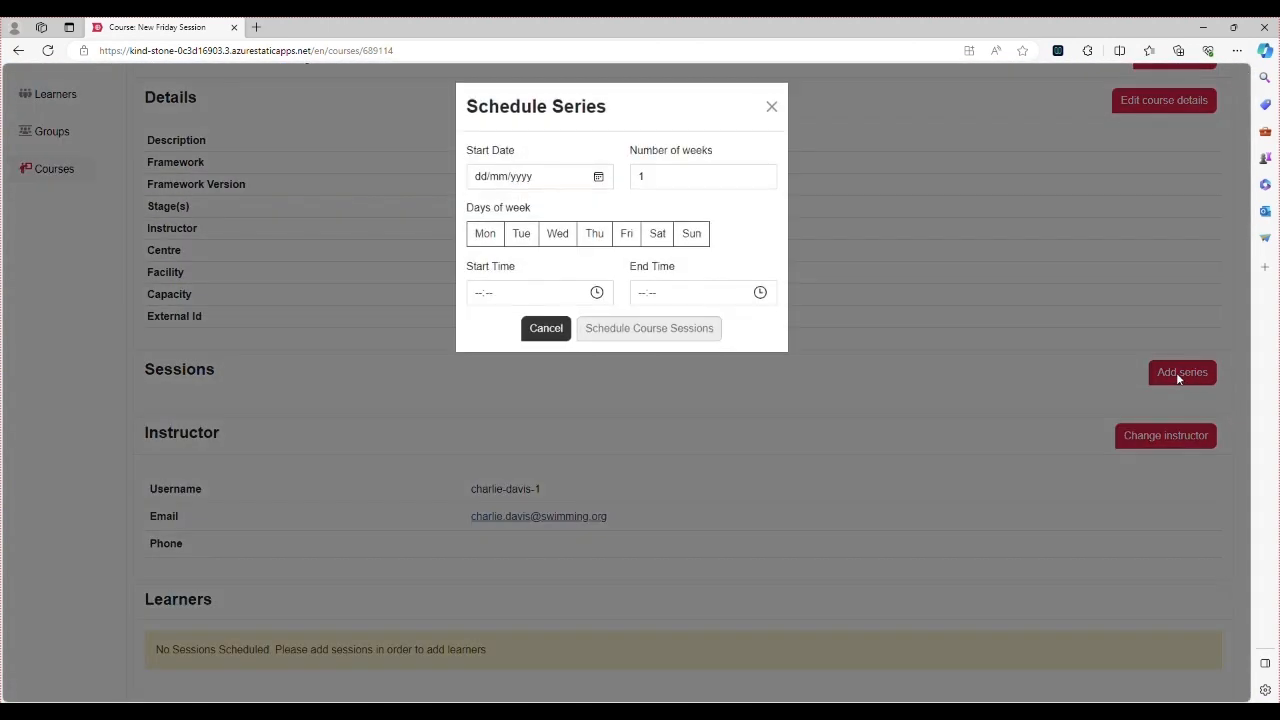
pyautogui.click(599, 177)
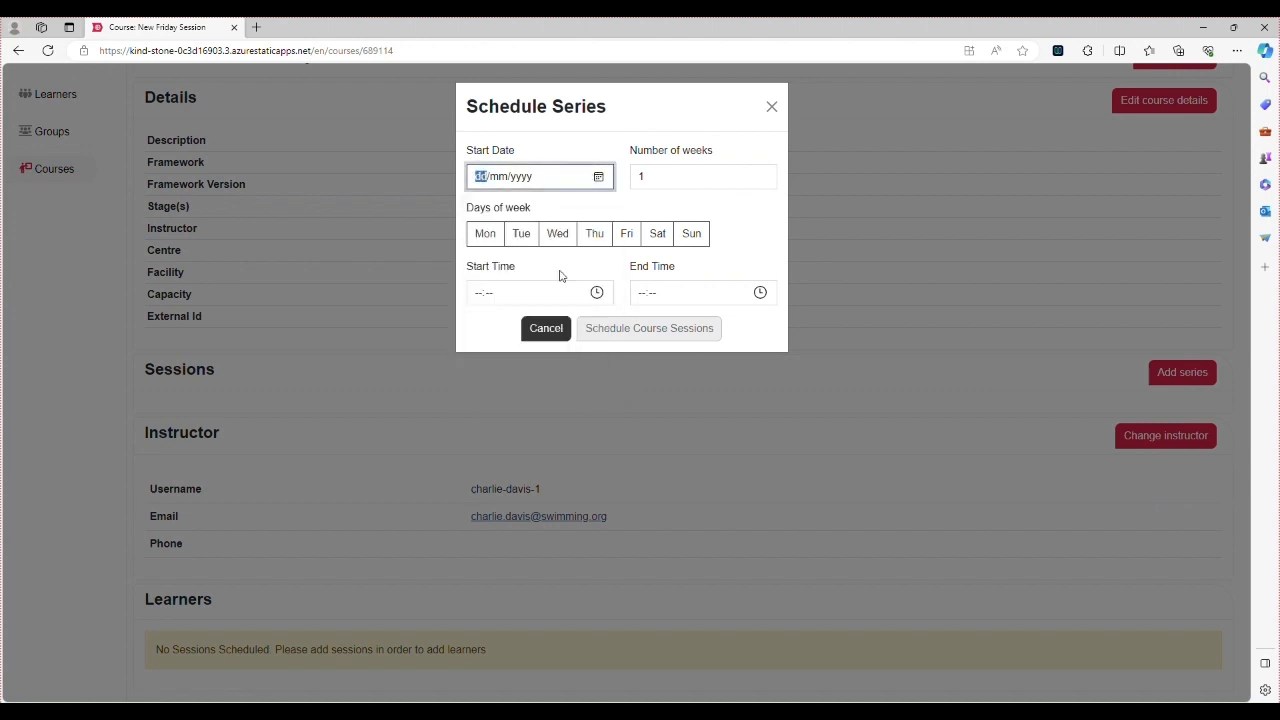
pyautogui.click(558, 269)
pyautogui.click(684, 177)
pyautogui.write('1')
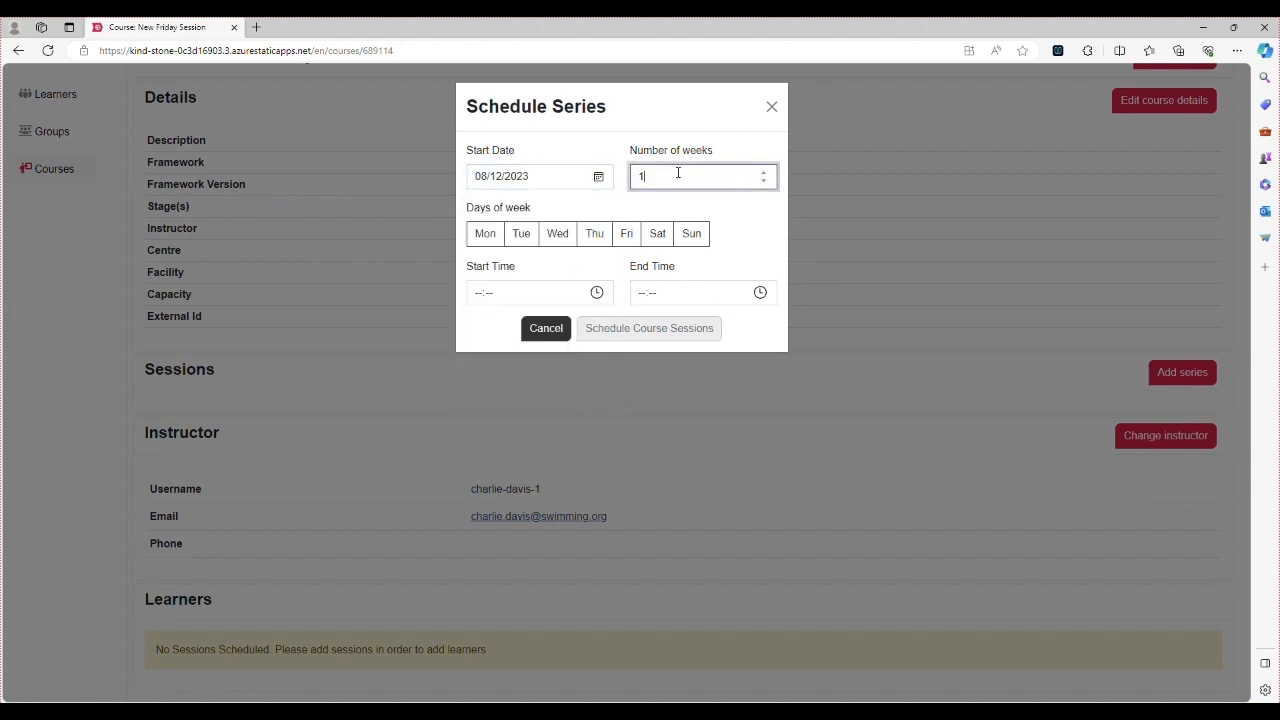
pyautogui.press('BackSpace')
pyautogui.write('6')
pyautogui.click(627, 233)
# Set the session time to 10:00–11:00 and generate the six weekly sessions
pyautogui.click(580, 296)
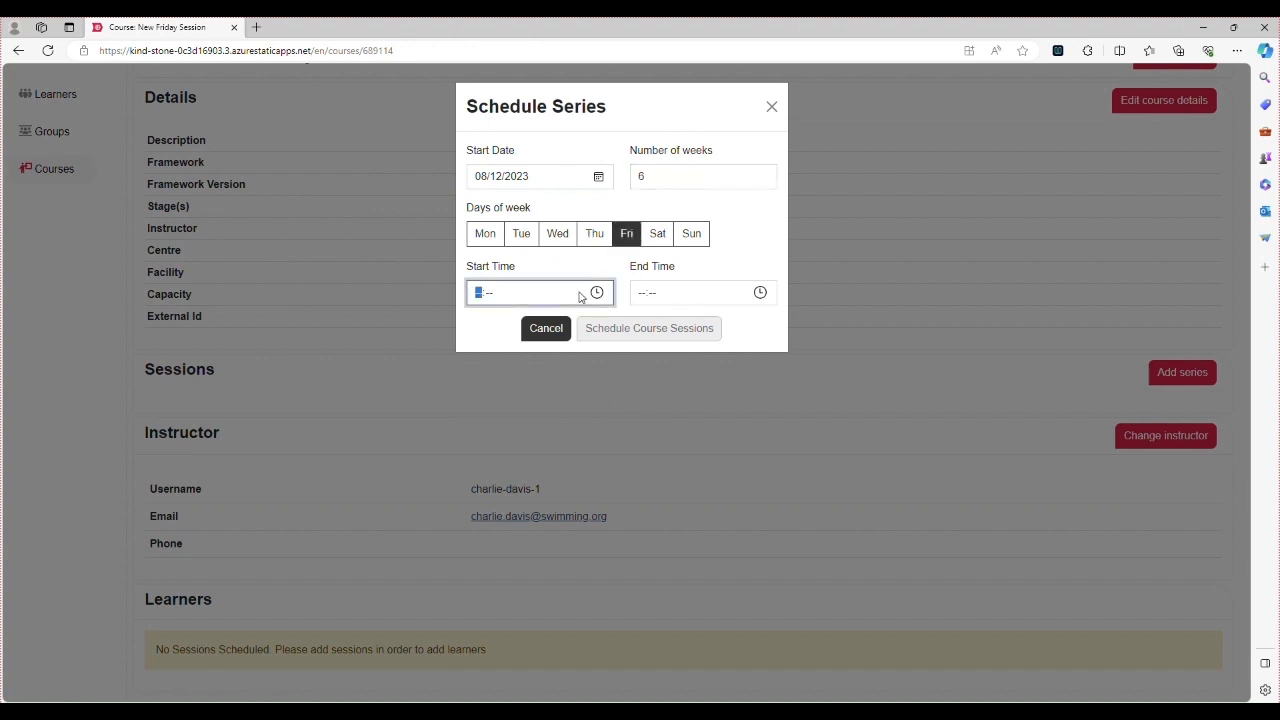
pyautogui.write('1000')
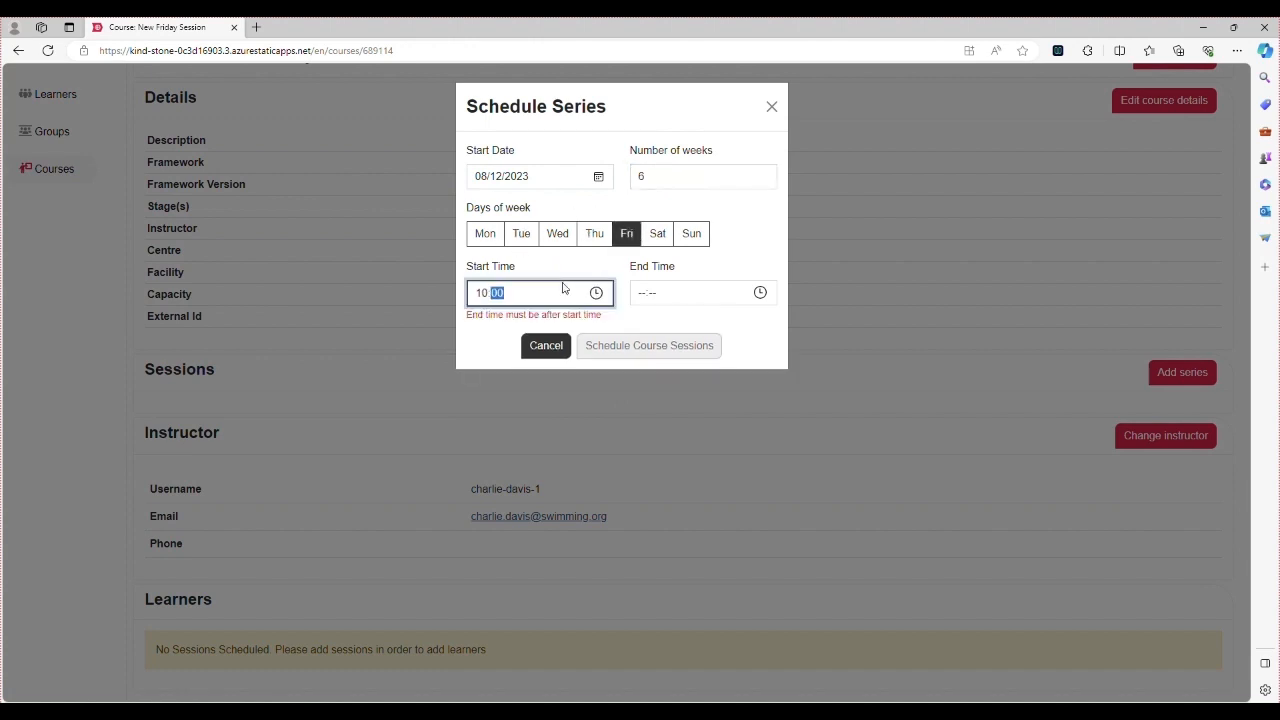
pyautogui.click(636, 292)
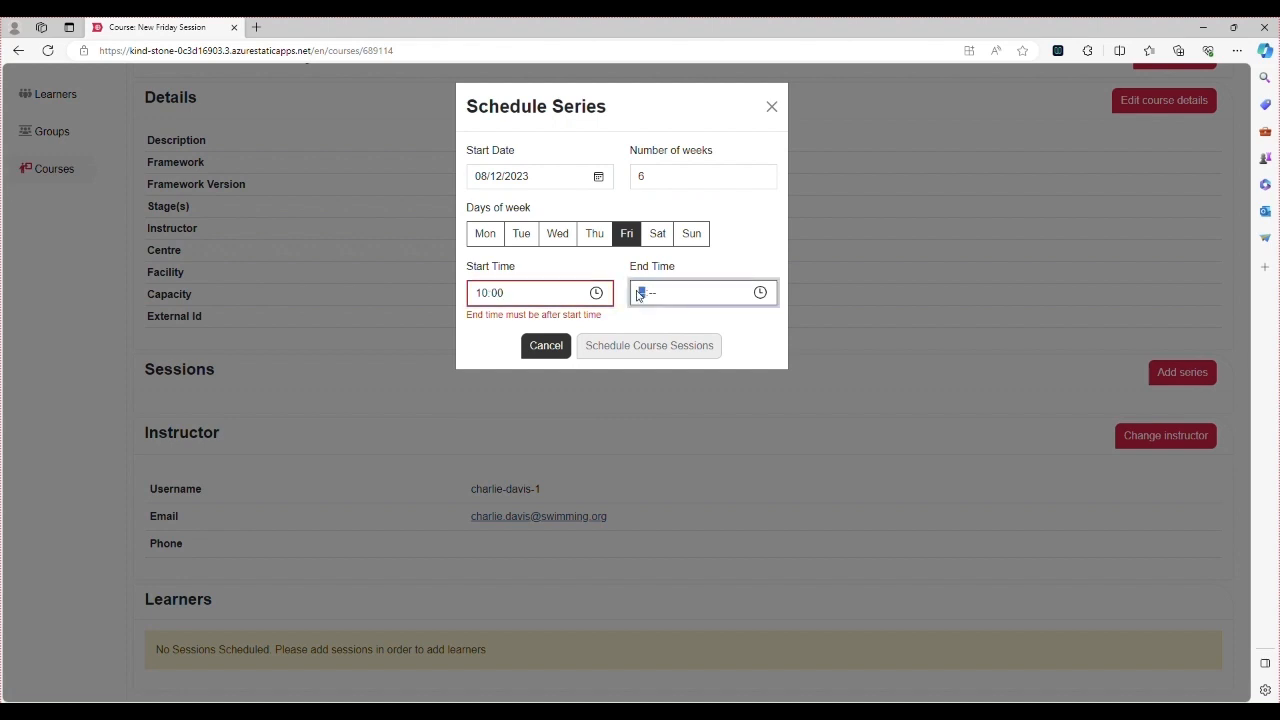
pyautogui.write('1100')
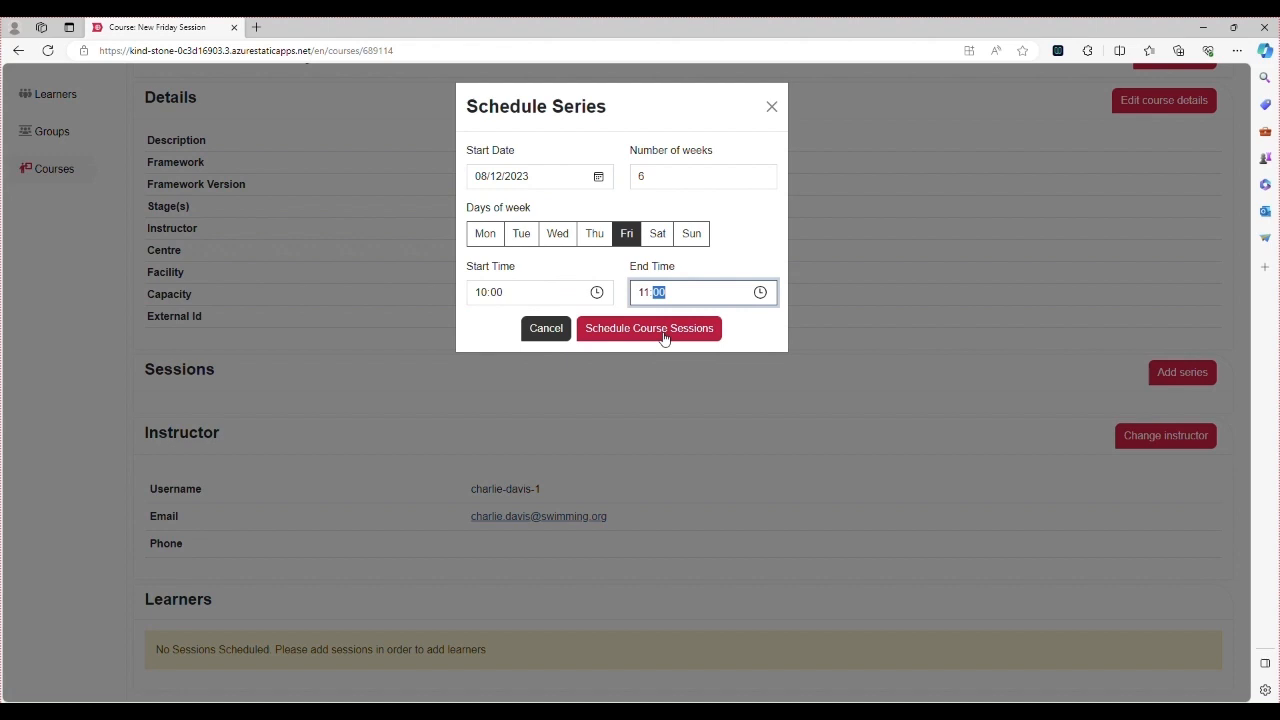
pyautogui.click(664, 330)
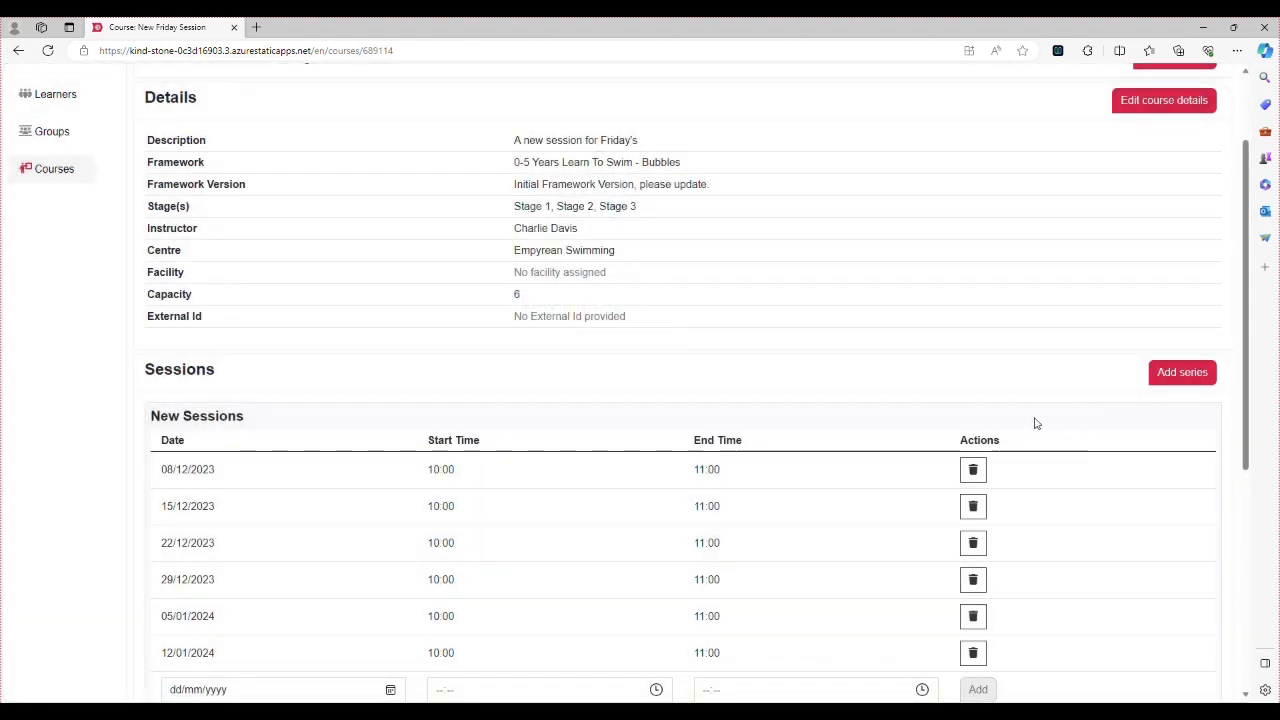
# Save the scheduled sessions and move on to adding learners
pyautogui.scroll(-4, 1033, 427)
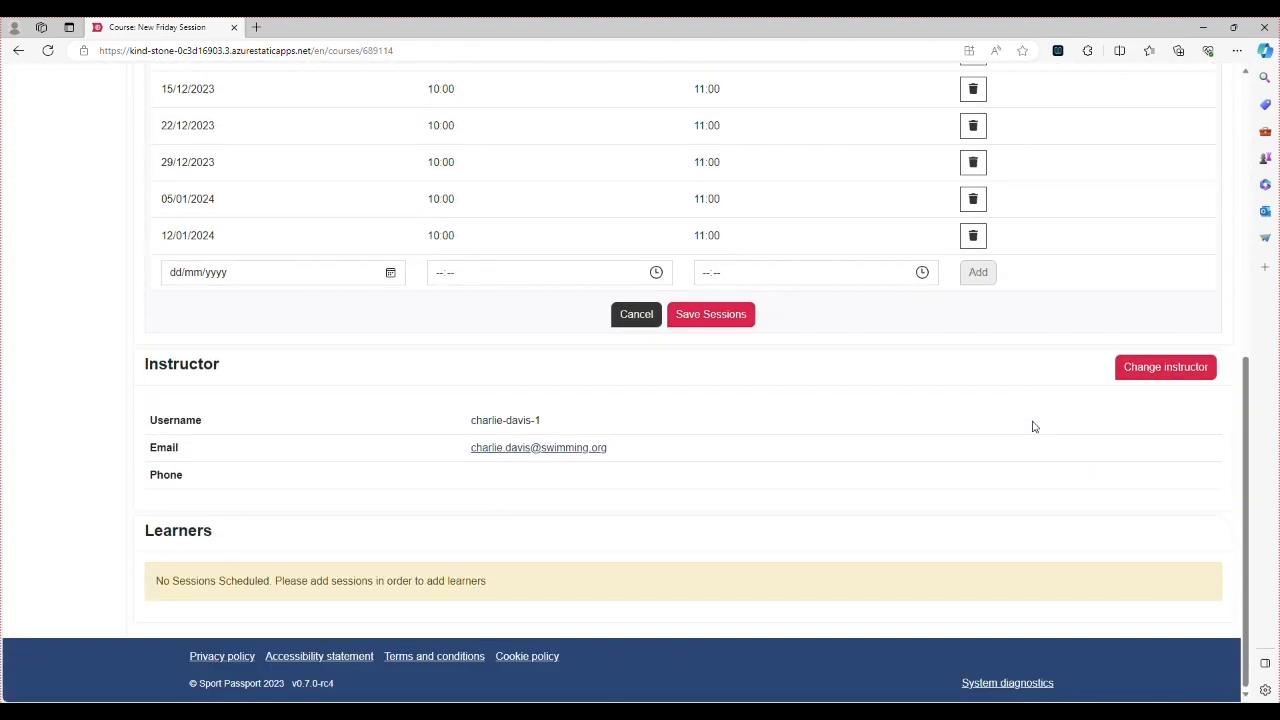
pyautogui.click(1161, 368)
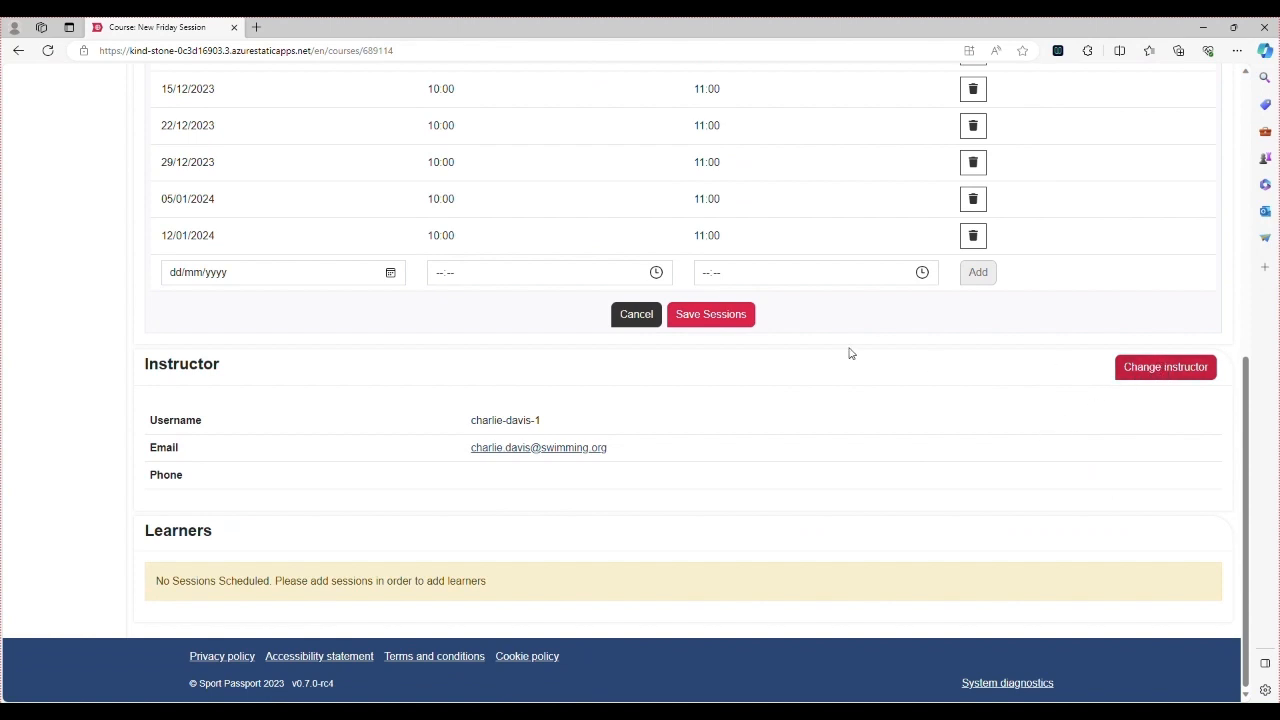
pyautogui.click(729, 322)
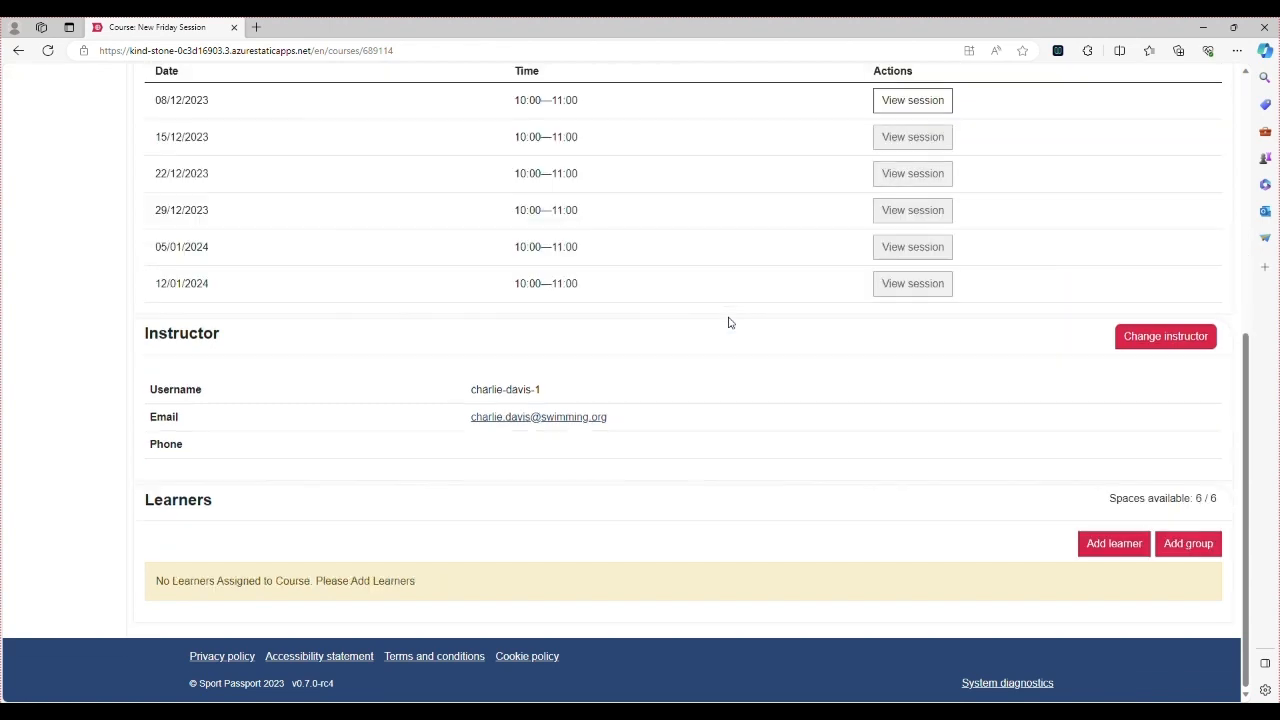
pyautogui.click(1118, 545)
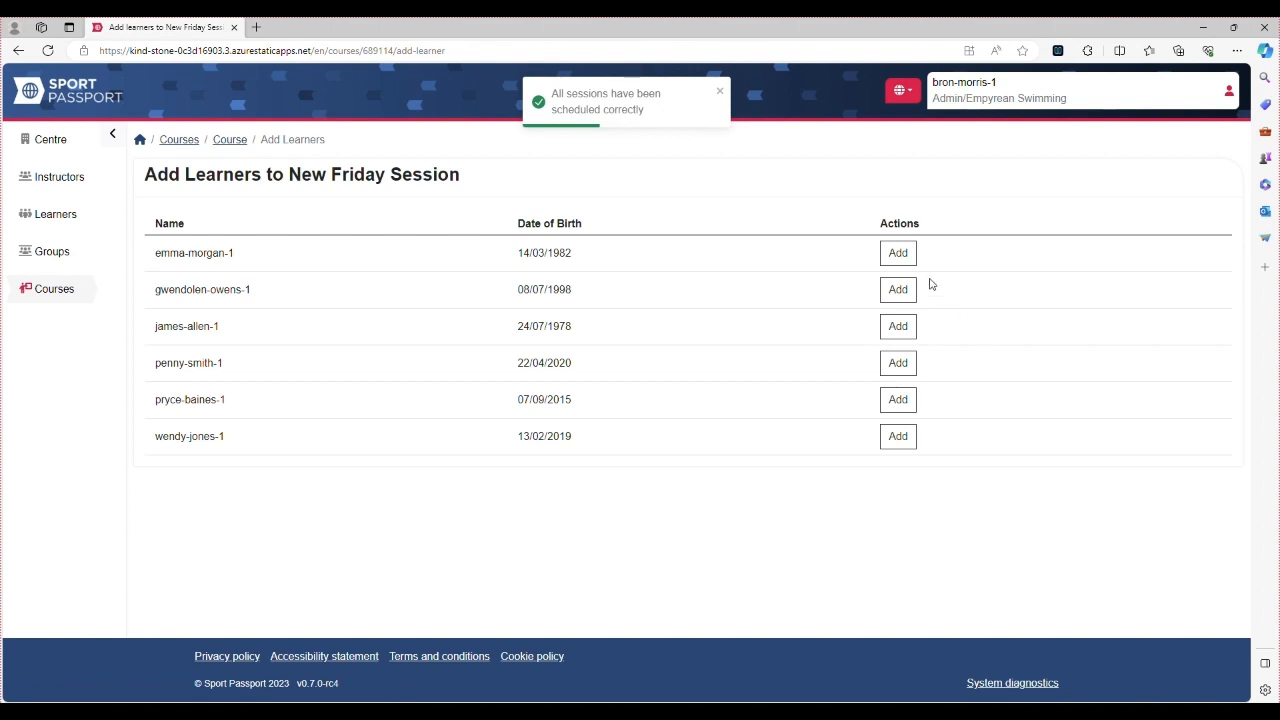
# Book the first five available learners onto the course
pyautogui.click(899, 256)
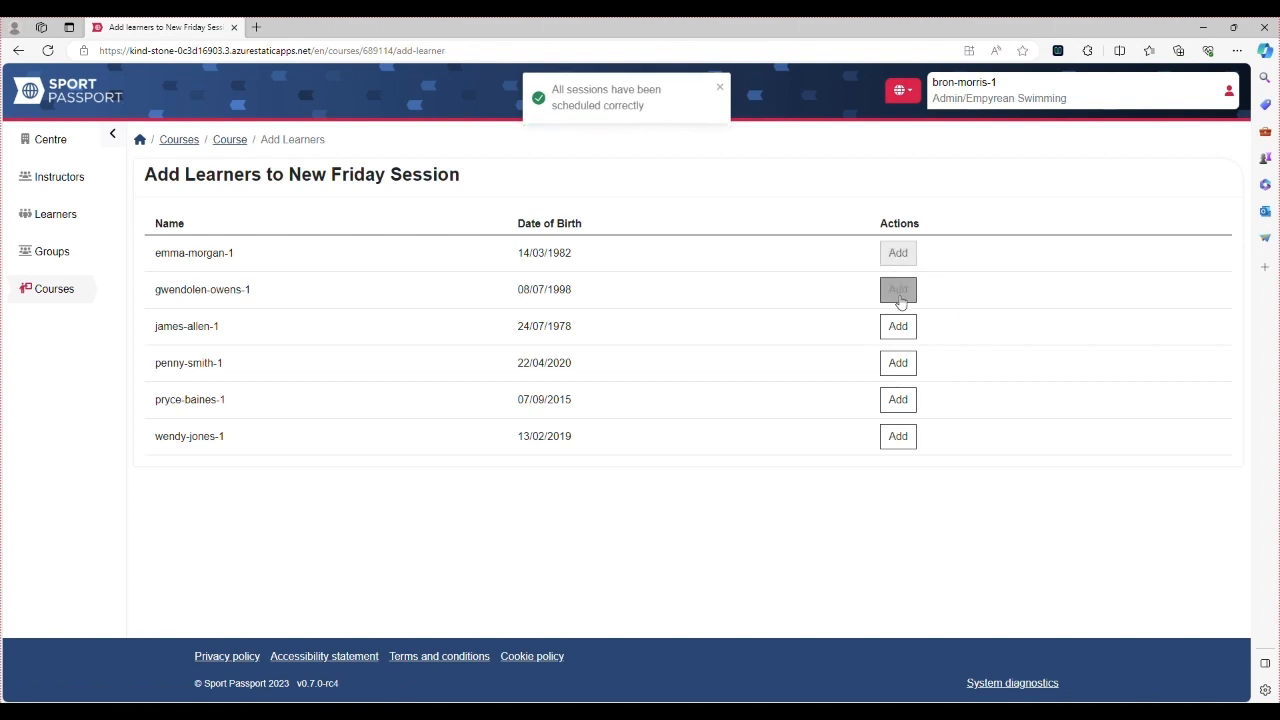
pyautogui.click(900, 296)
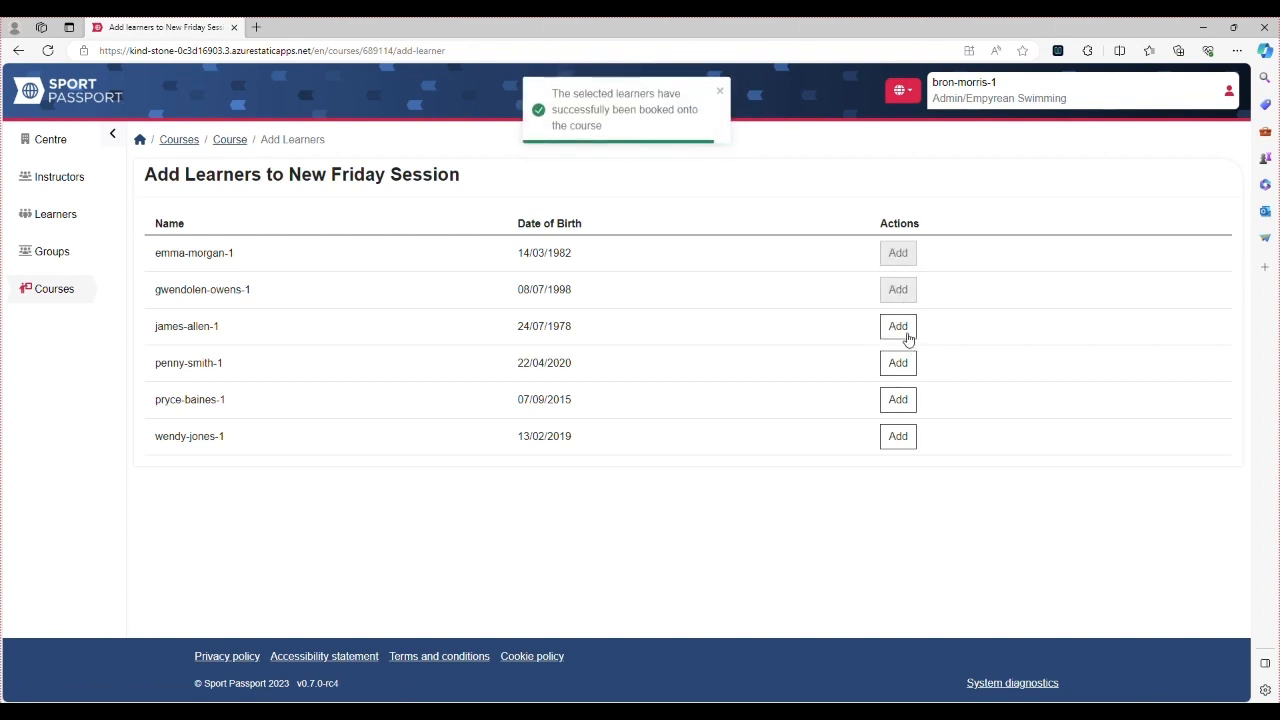
pyautogui.click(900, 330)
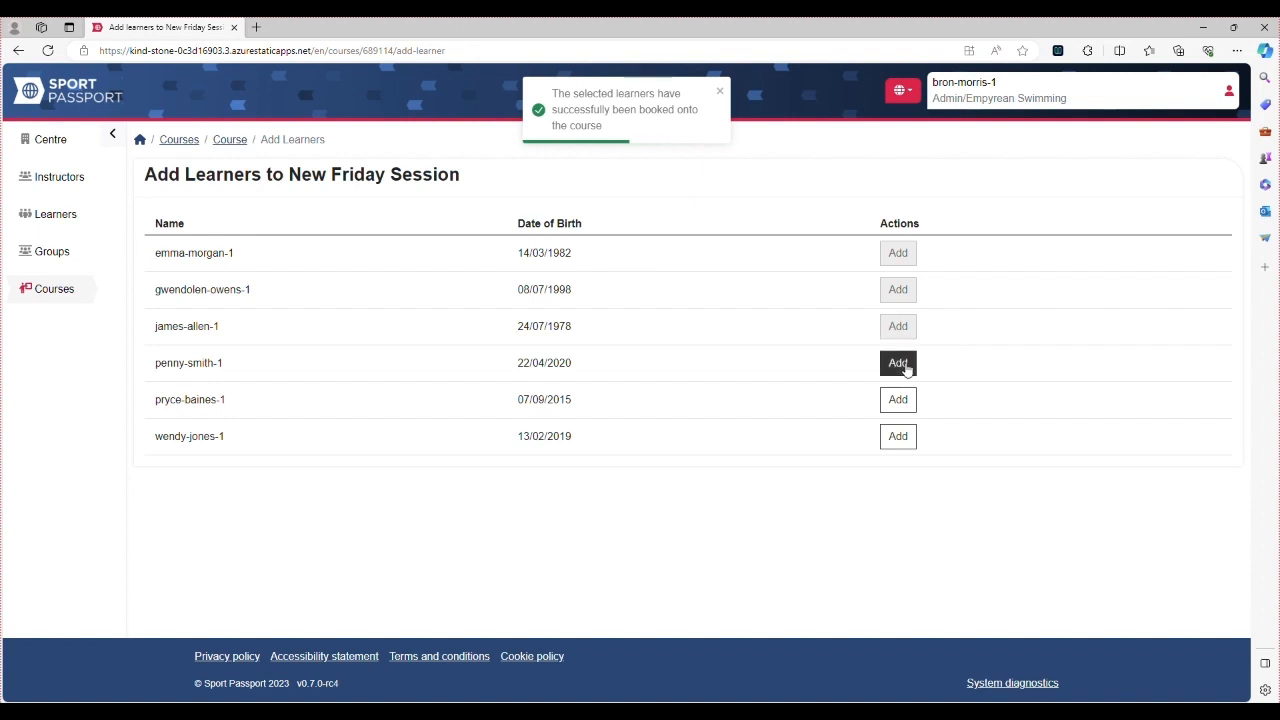
pyautogui.click(905, 366)
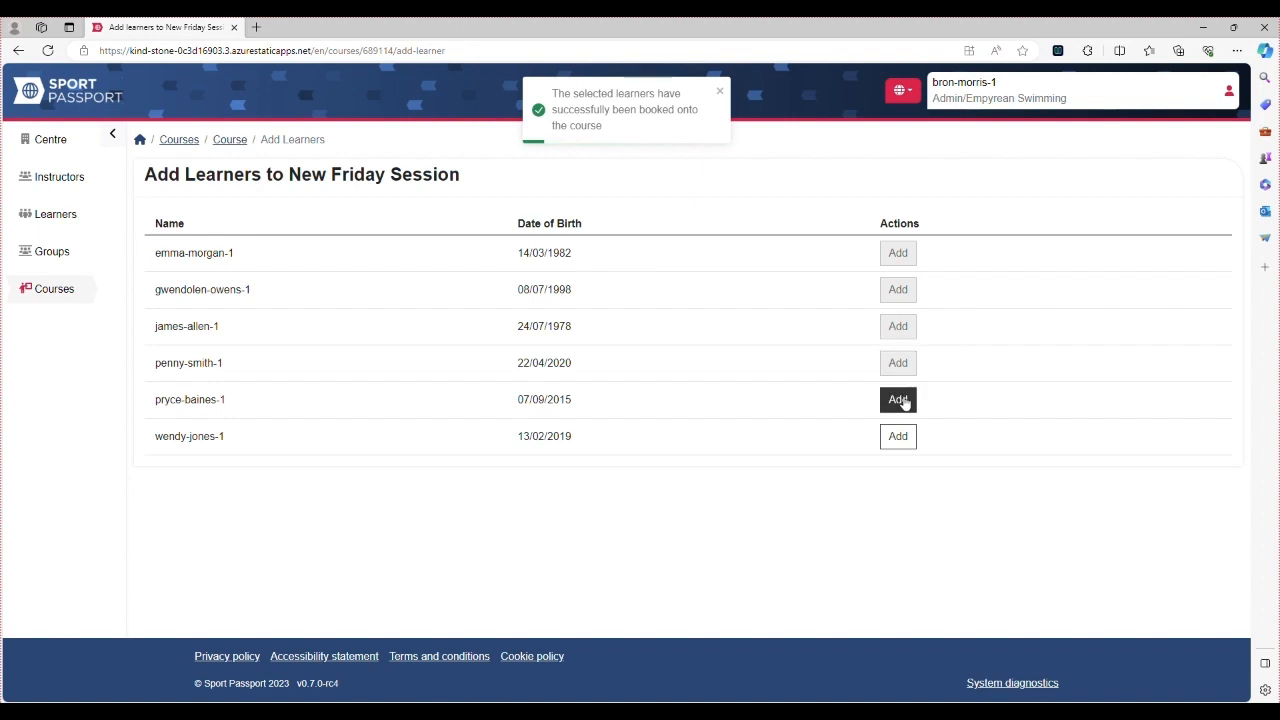
pyautogui.click(903, 402)
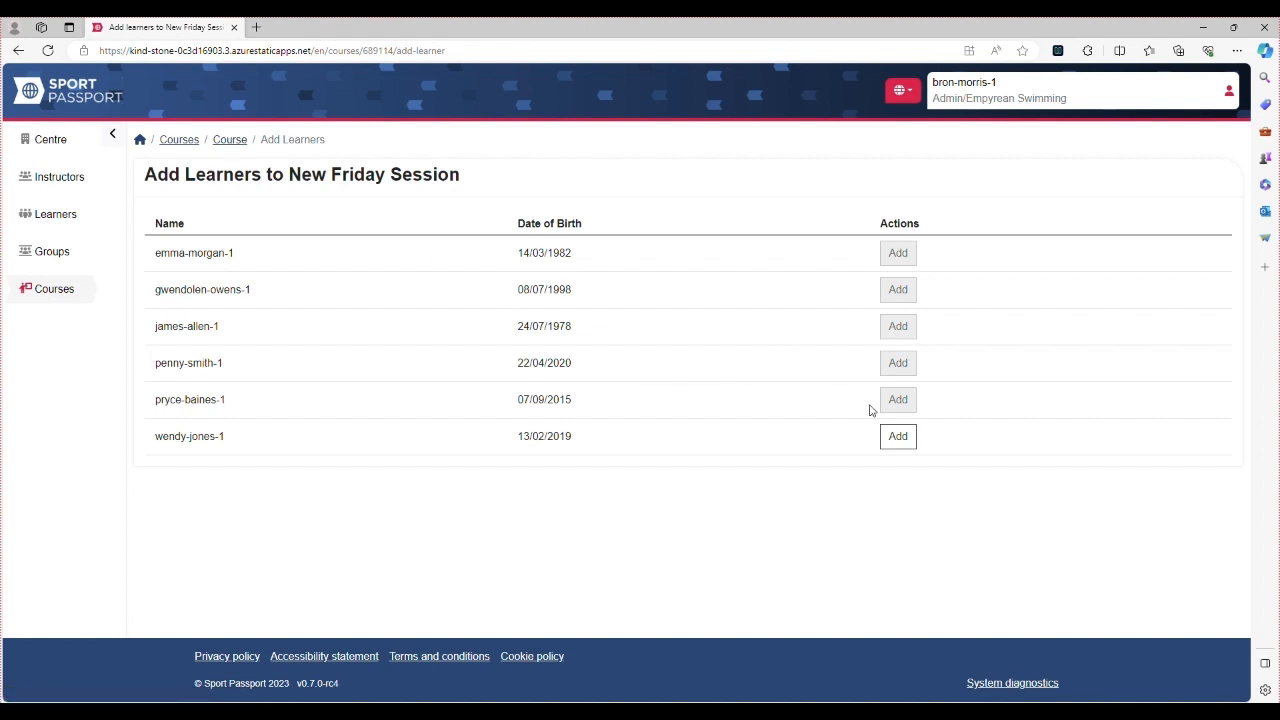
# Check the course details page, then go to the list of all learners
pyautogui.click(230, 140)
pyautogui.scroll(-10, 657, 409)
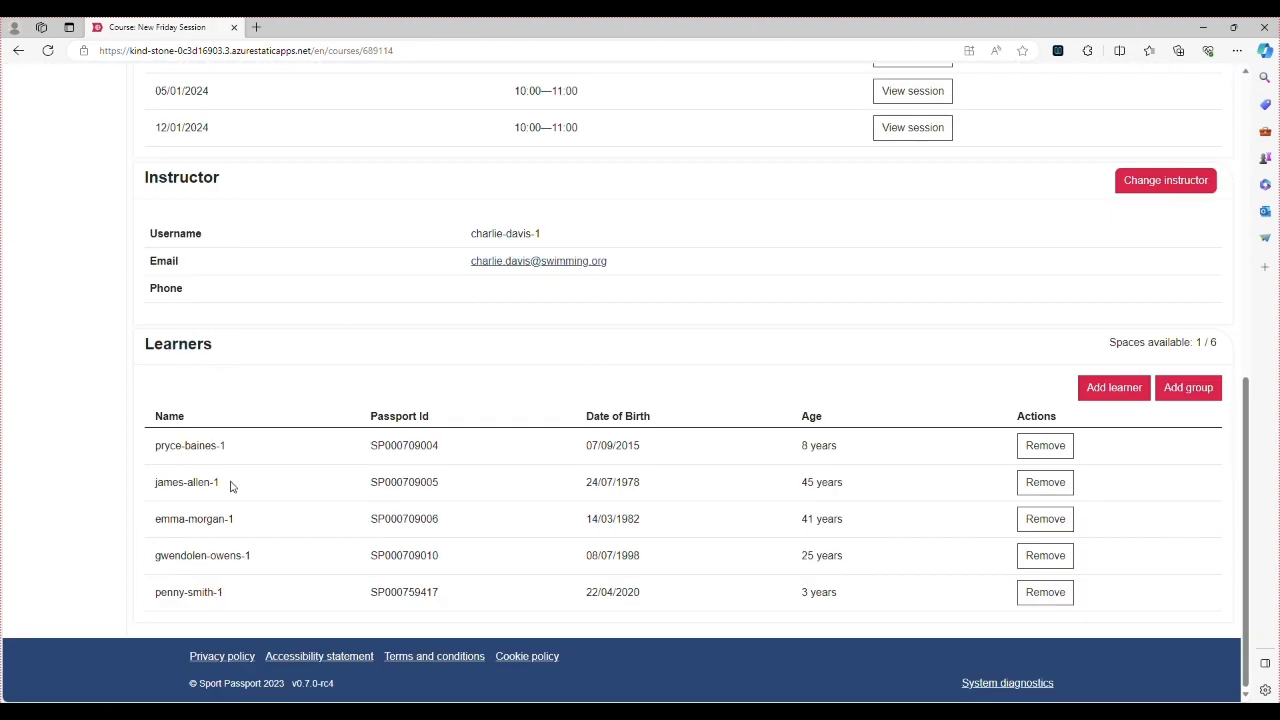
pyautogui.scroll(5, 233, 486)
pyautogui.scroll(2, 233, 486)
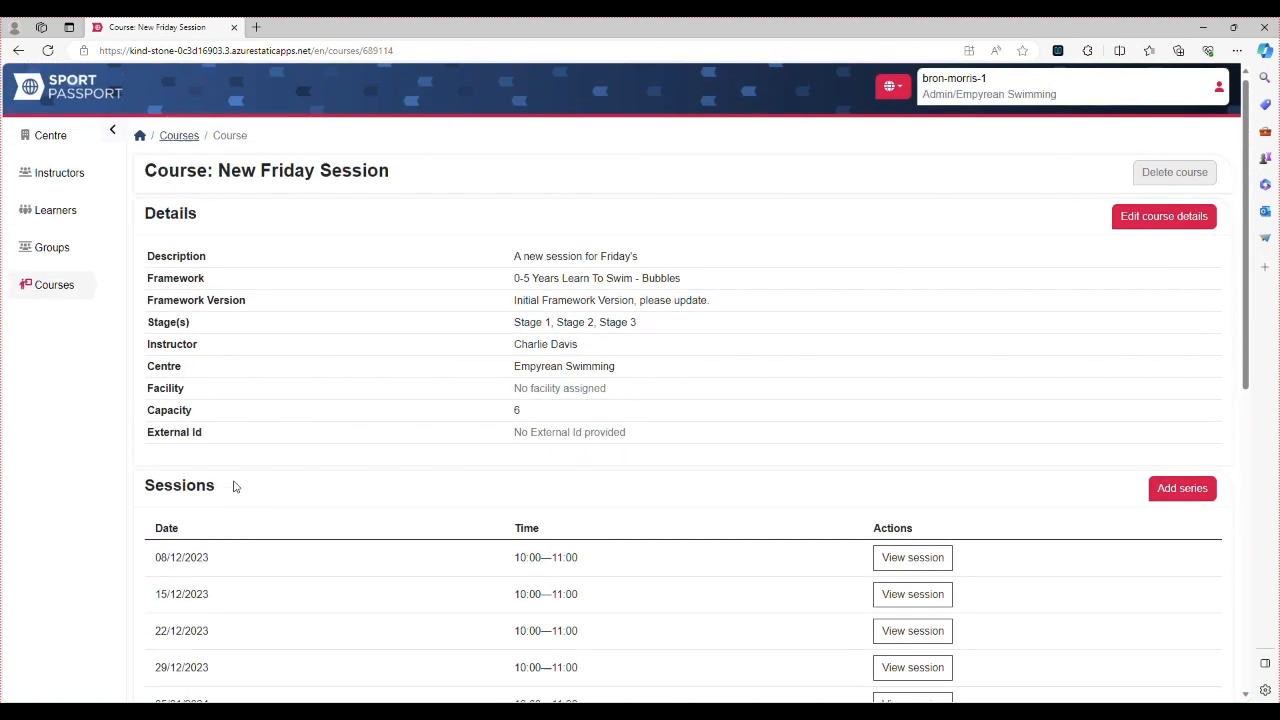
pyautogui.click(54, 224)
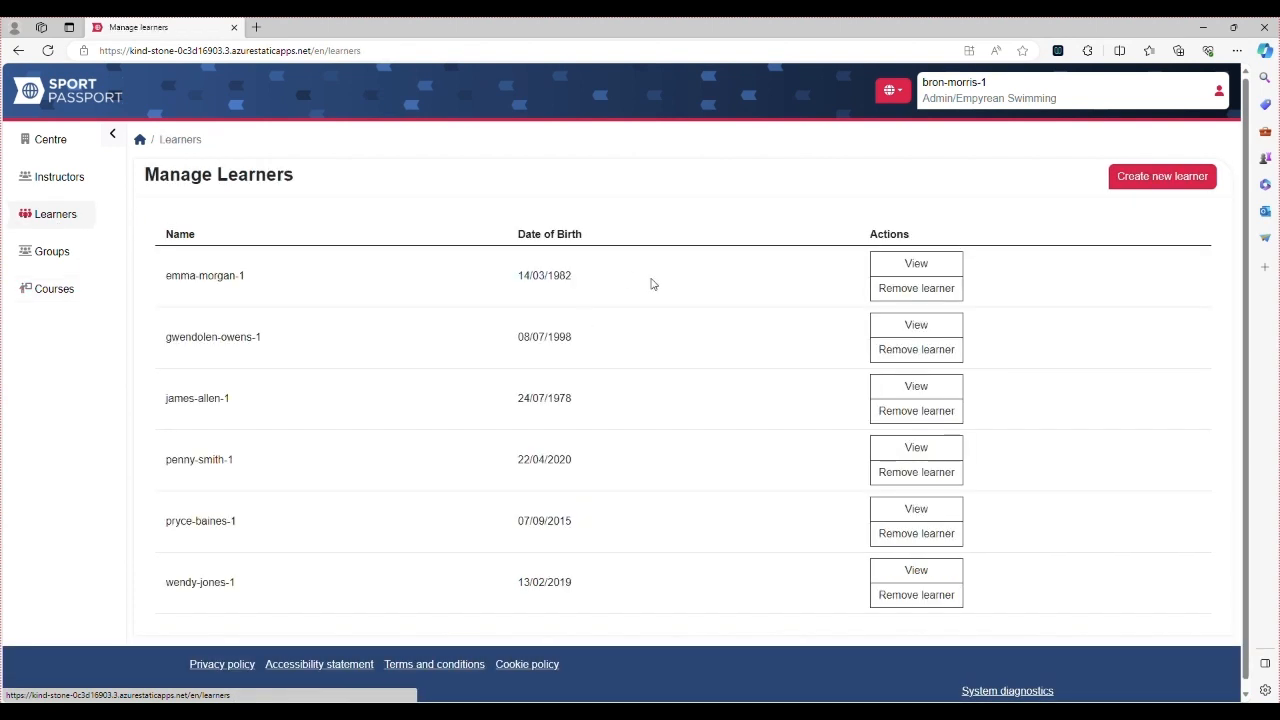
# Review the first learner's details page
pyautogui.click(893, 275)
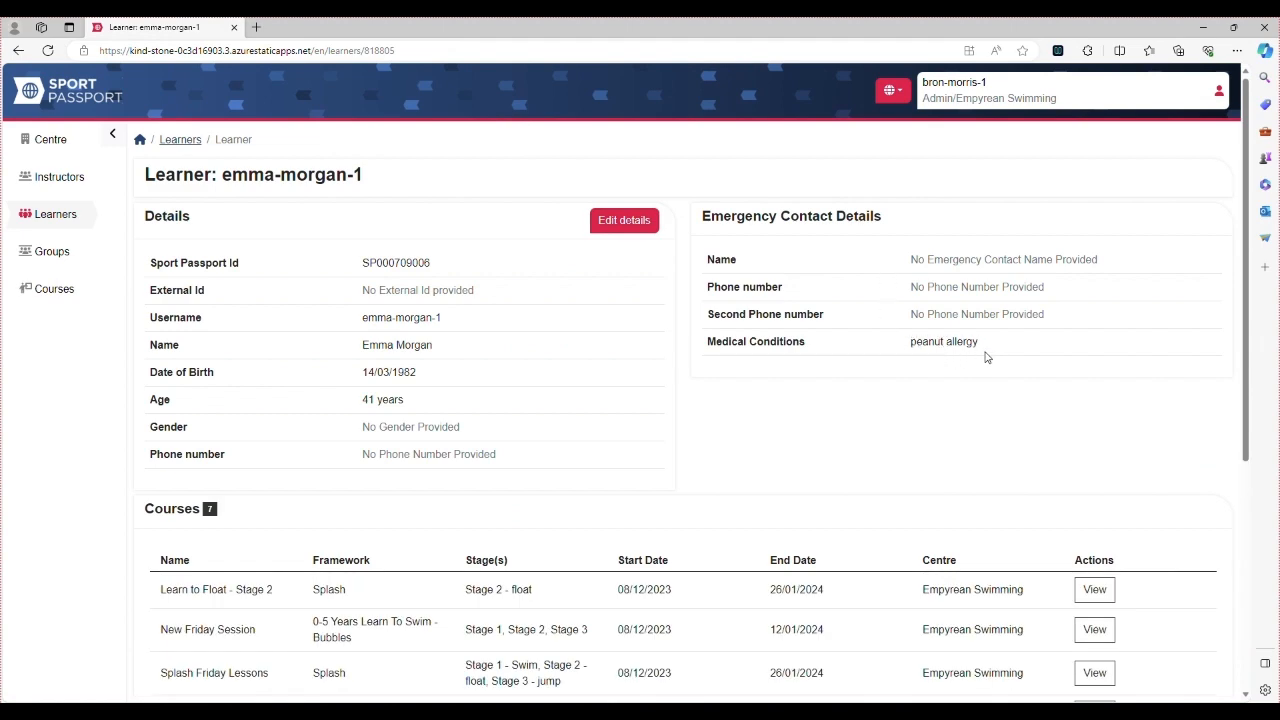
pyautogui.scroll(-4, 950, 441)
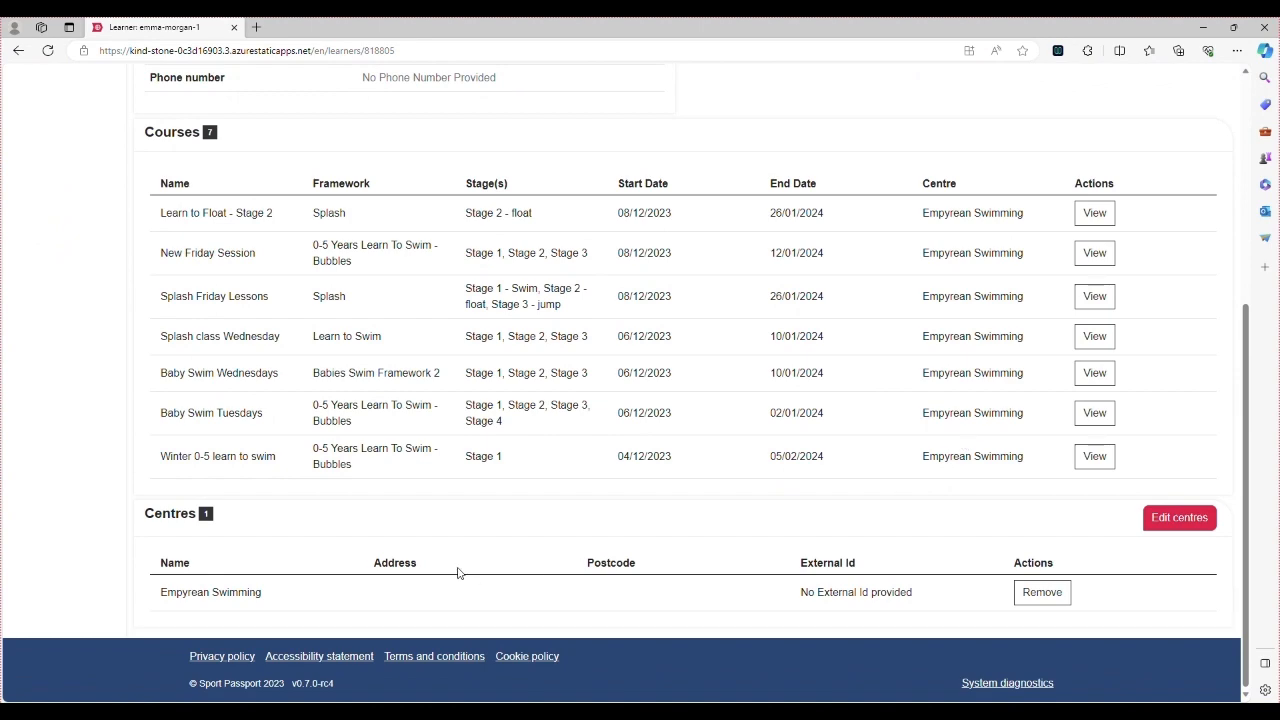
pyautogui.scroll(1, 655, 538)
pyautogui.scroll(5, 655, 538)
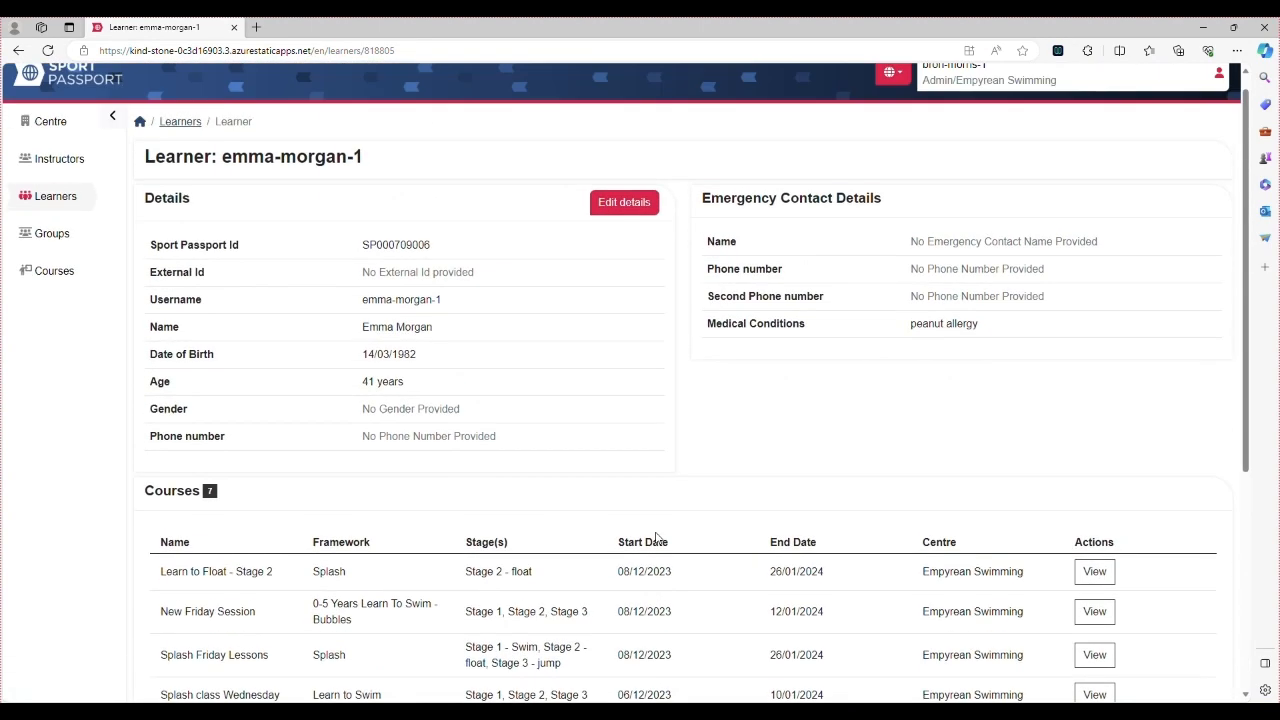
# Back on the learners list, start deleting the first learner but cancel
pyautogui.click(195, 140)
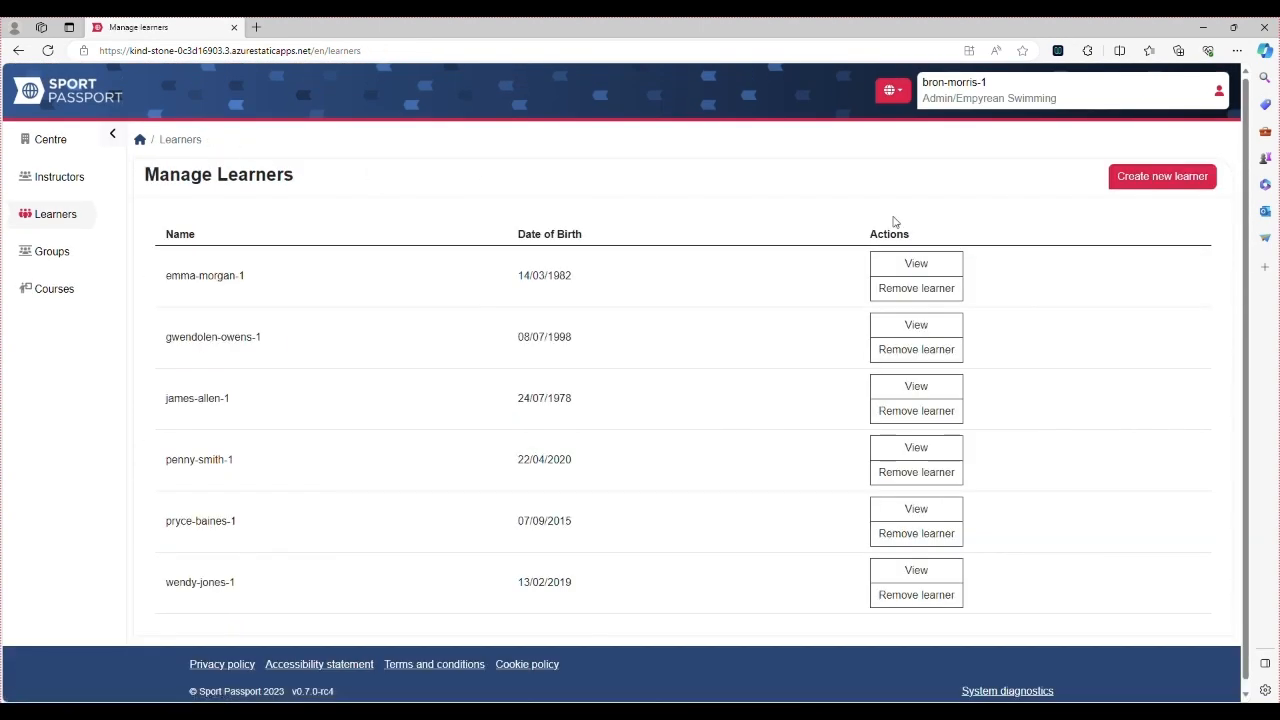
pyautogui.click(946, 296)
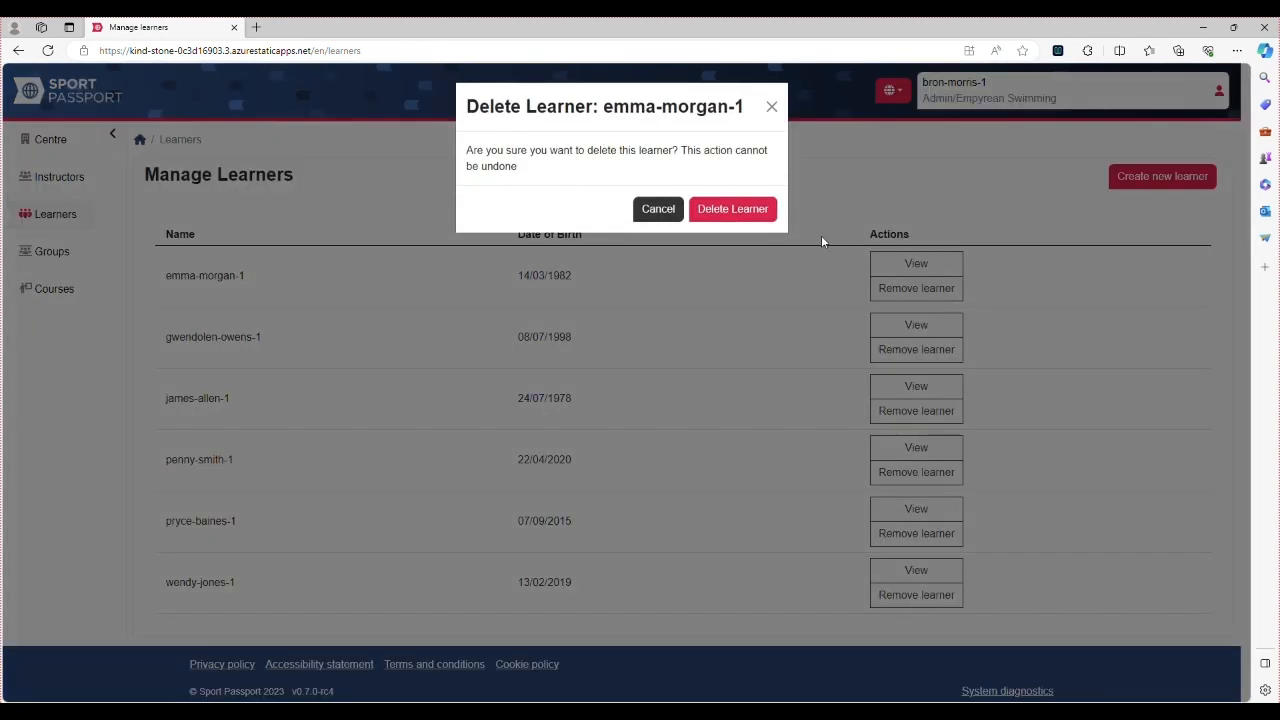
pyautogui.click(771, 106)
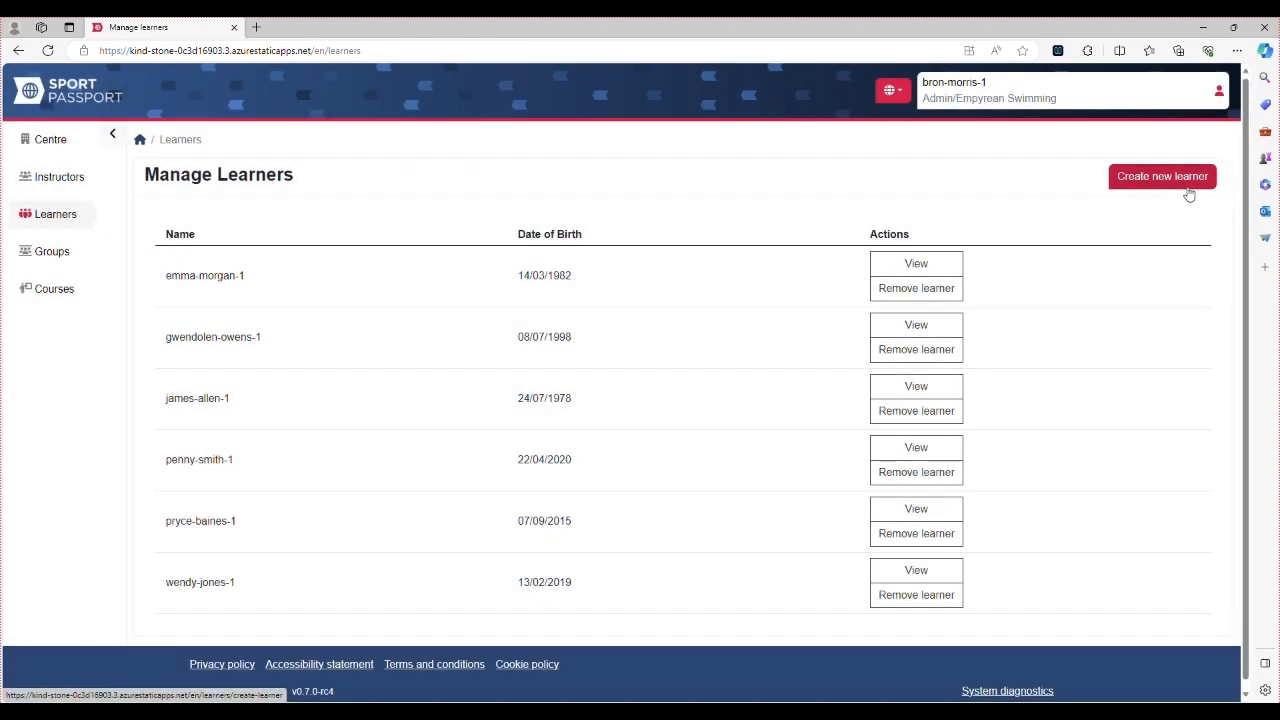
# Start a new learner and enter the learner's first name
pyautogui.click(1186, 192)
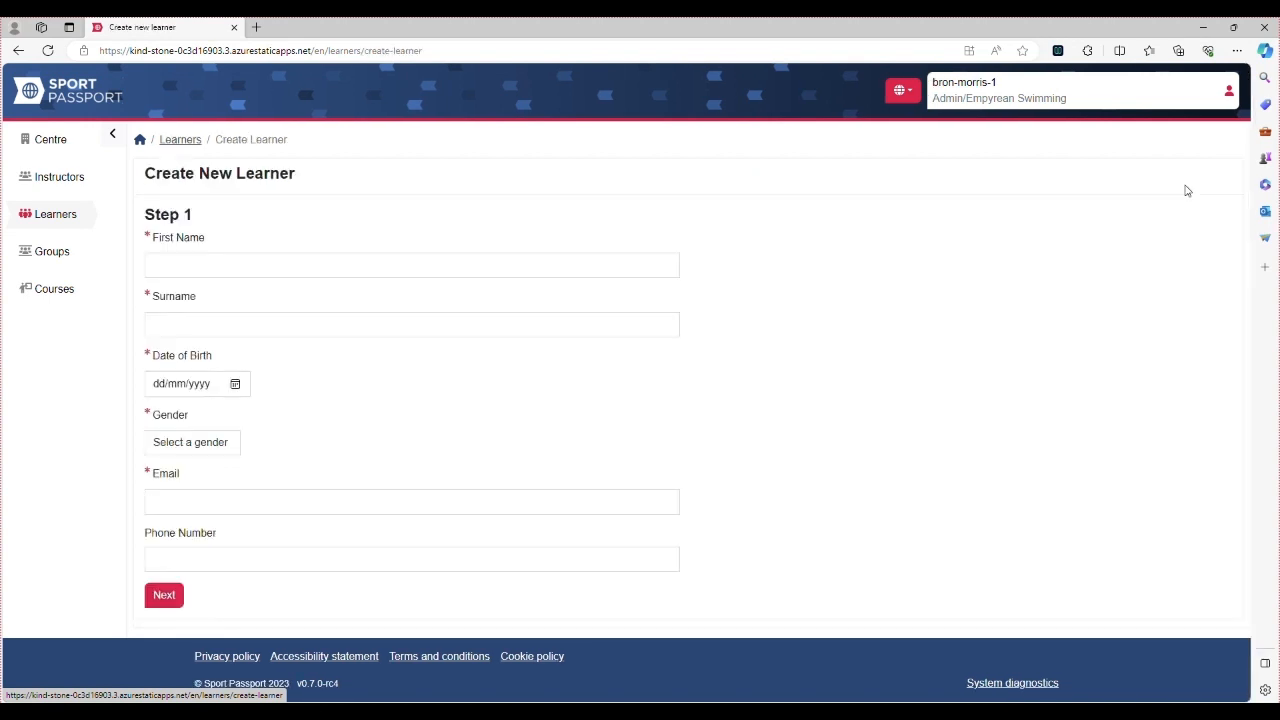
pyautogui.click(349, 271)
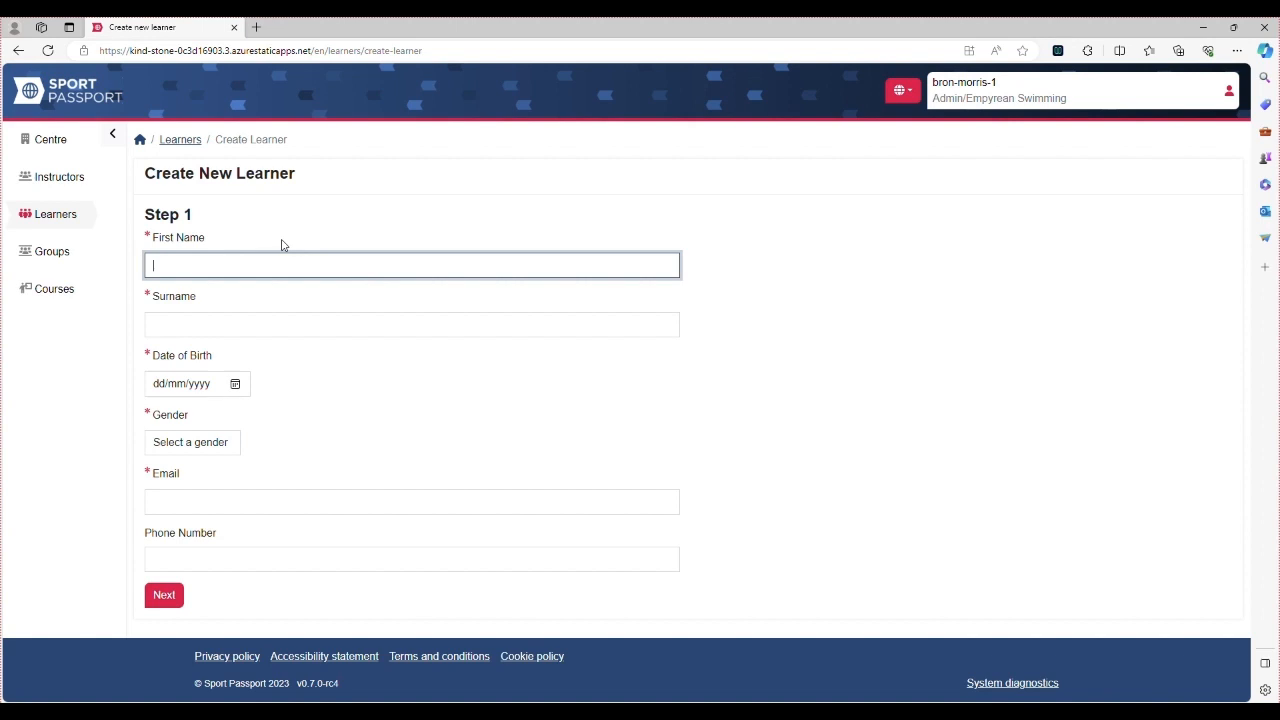
pyautogui.write('ames')
pyautogui.click(332, 319)
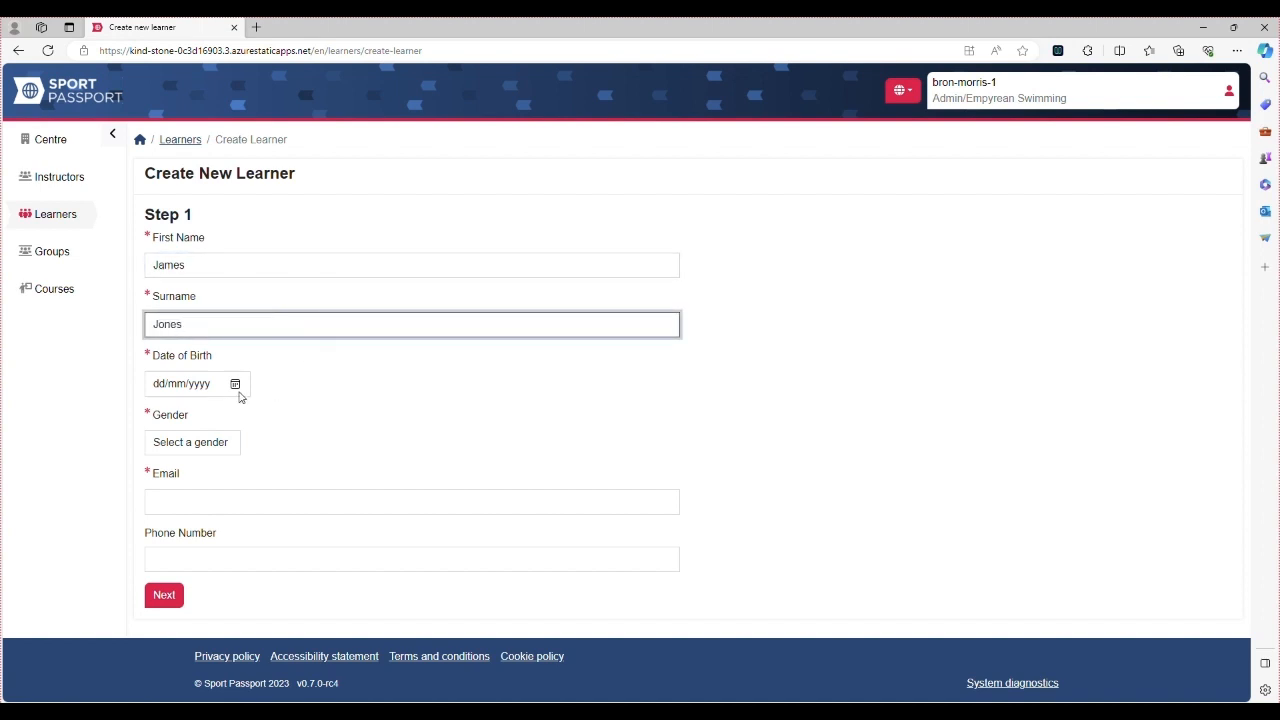
pyautogui.click(208, 389)
pyautogui.click(159, 385)
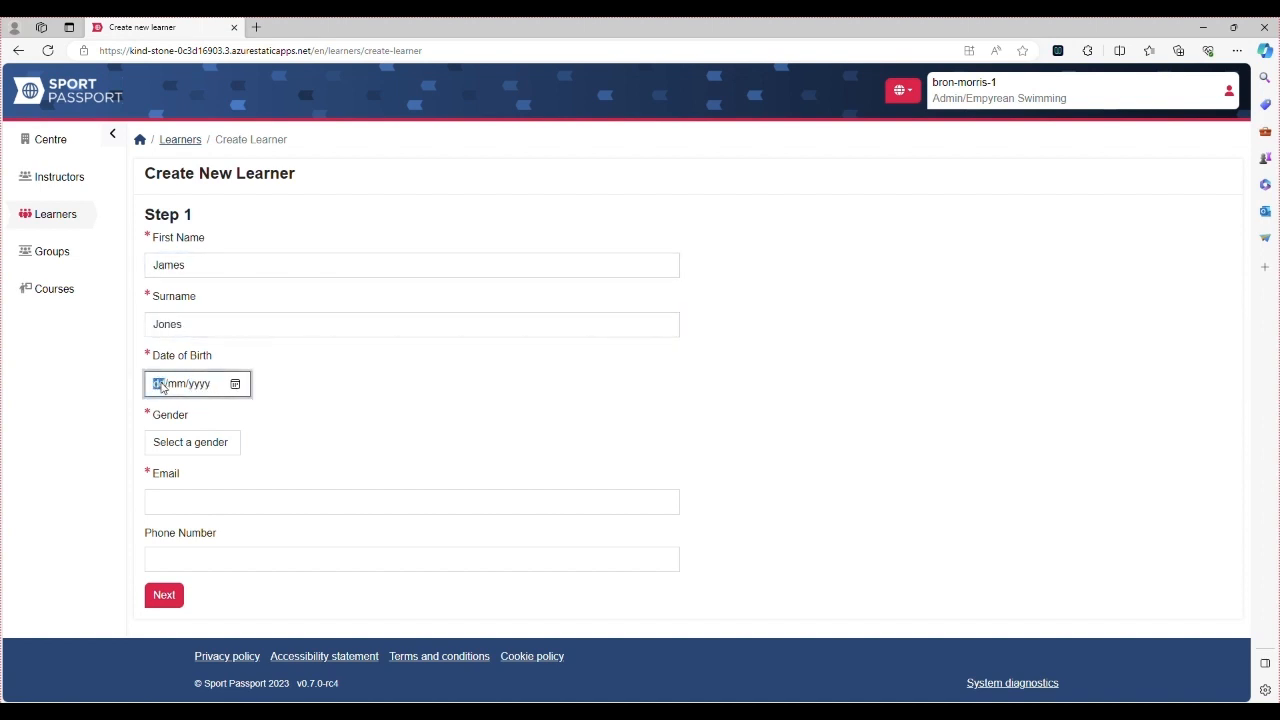
pyautogui.write('19/08/1976')
pyautogui.click(210, 442)
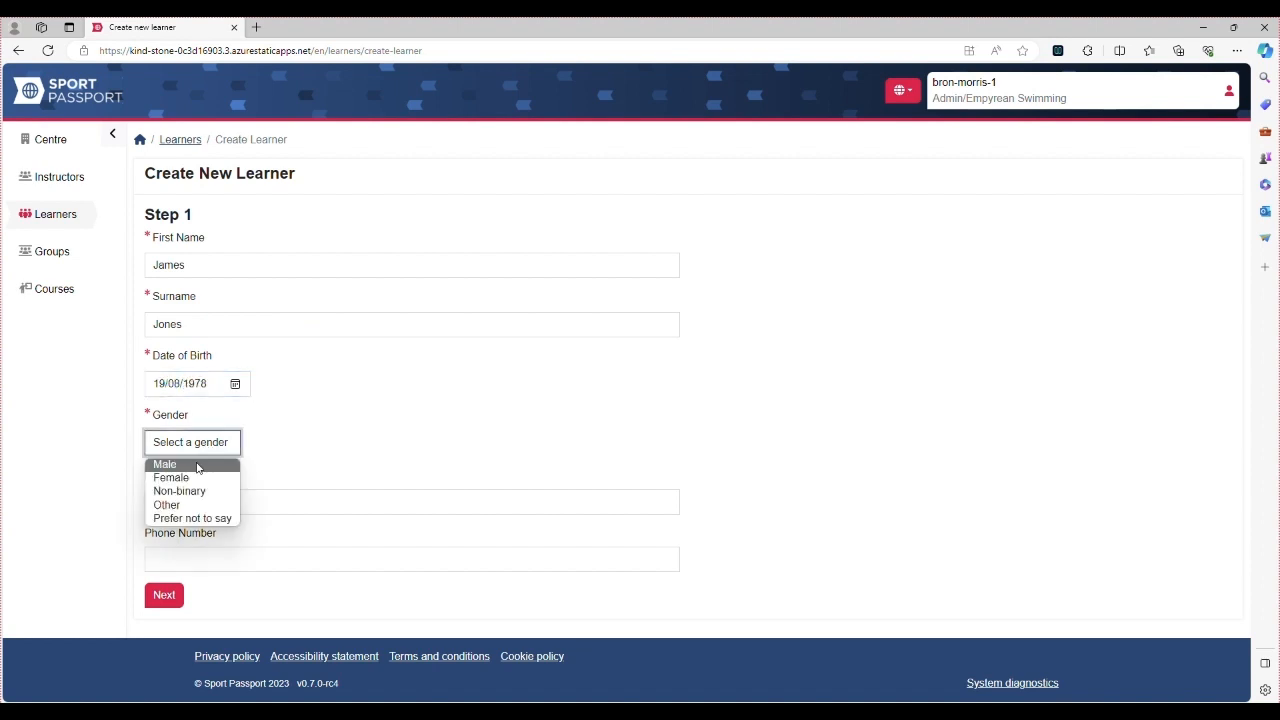
pyautogui.click(197, 465)
pyautogui.click(209, 487)
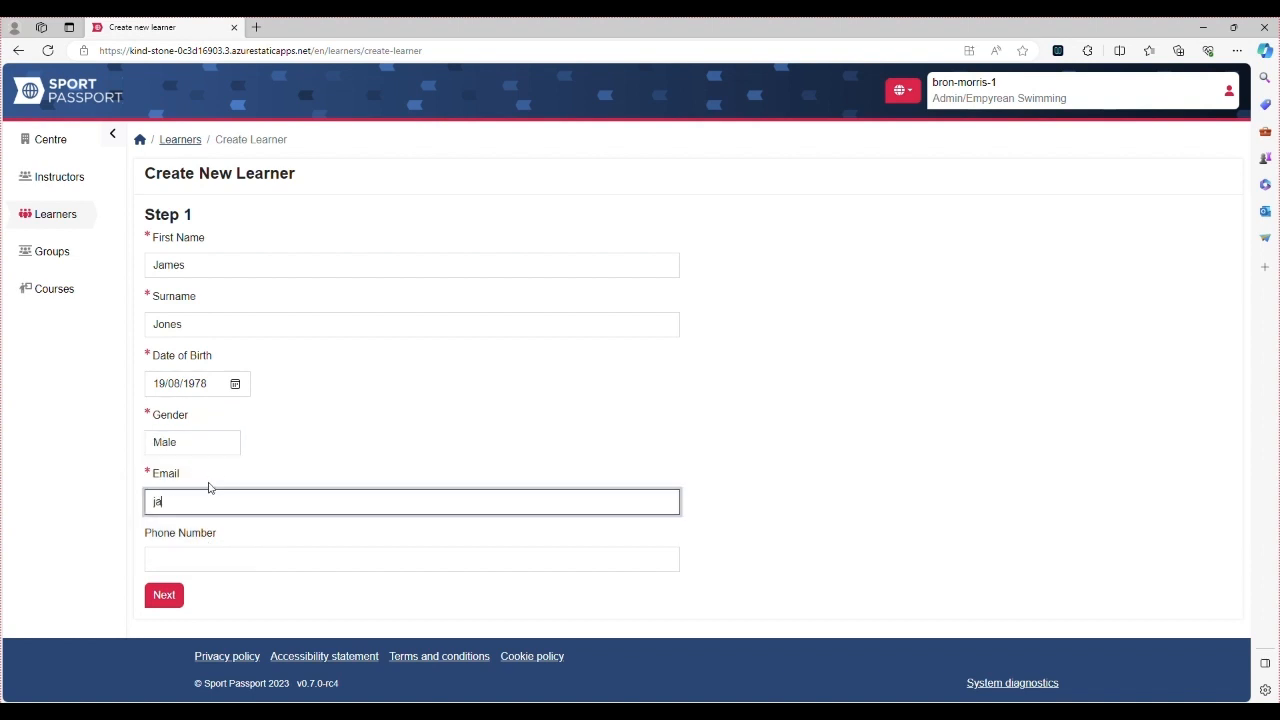
# Enter the emergency contact's name and phone number
pyautogui.click(165, 596)
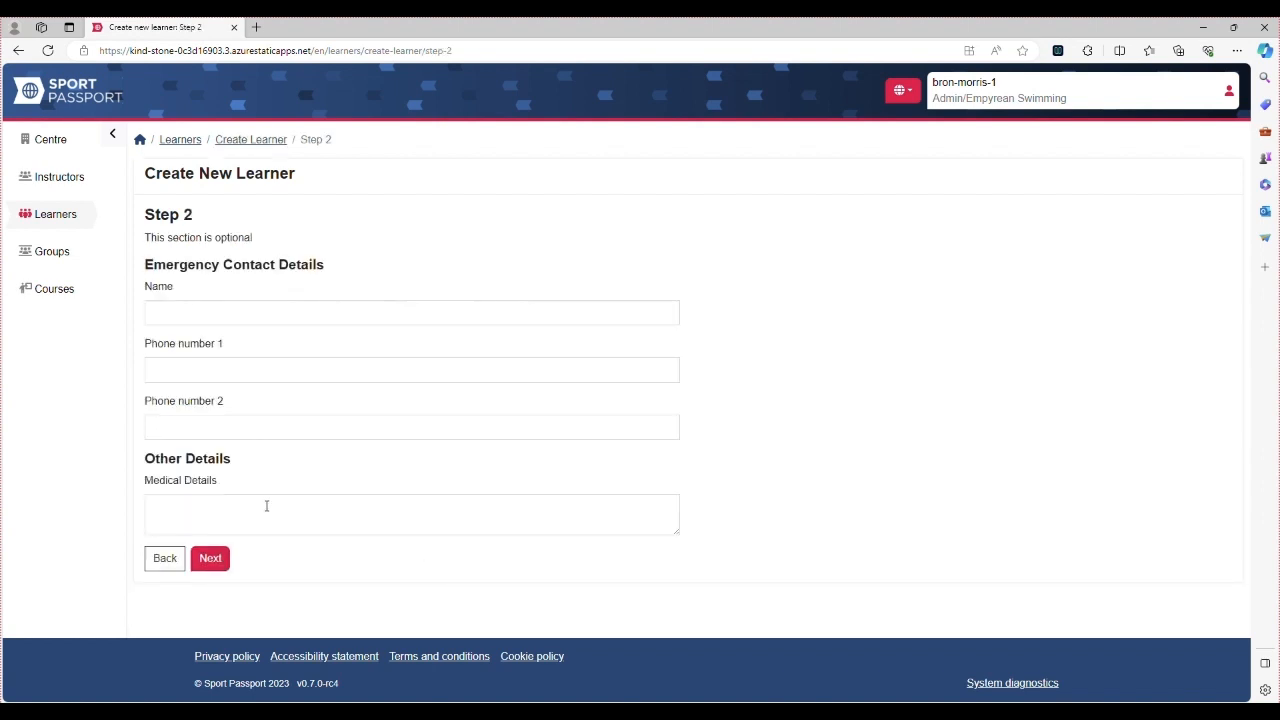
pyautogui.click(281, 313)
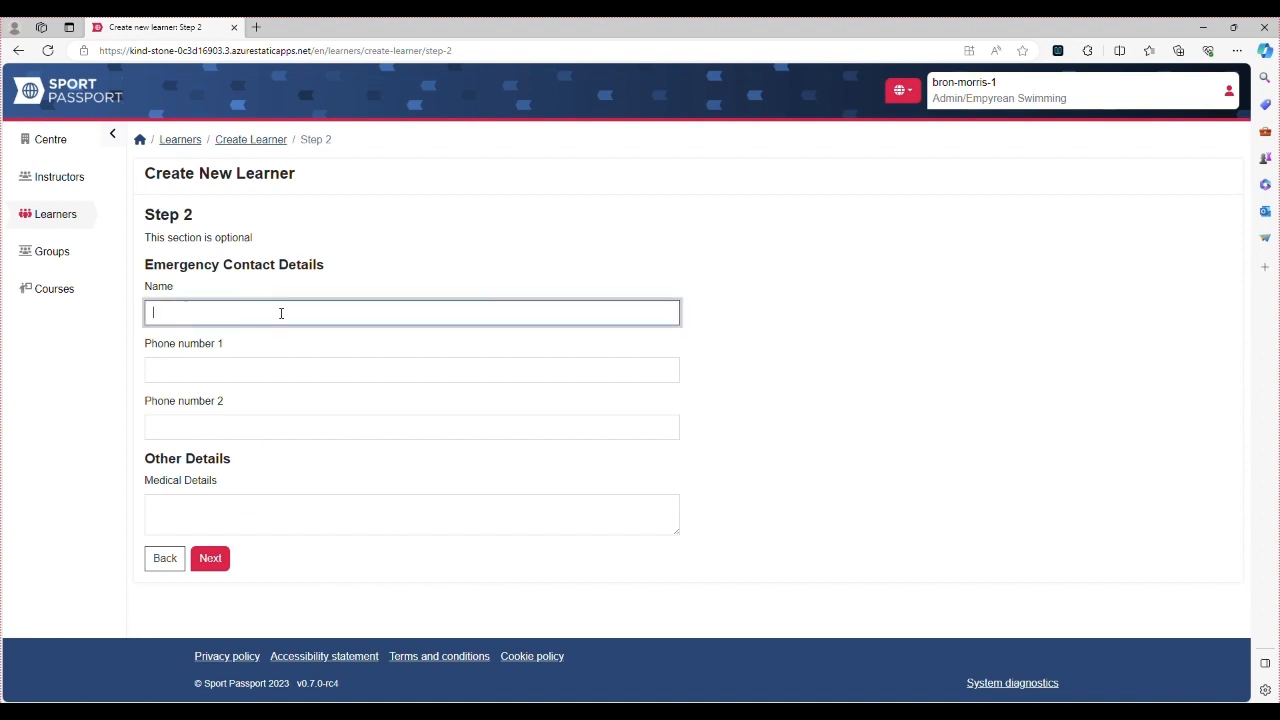
pyautogui.click(256, 362)
pyautogui.write('01')
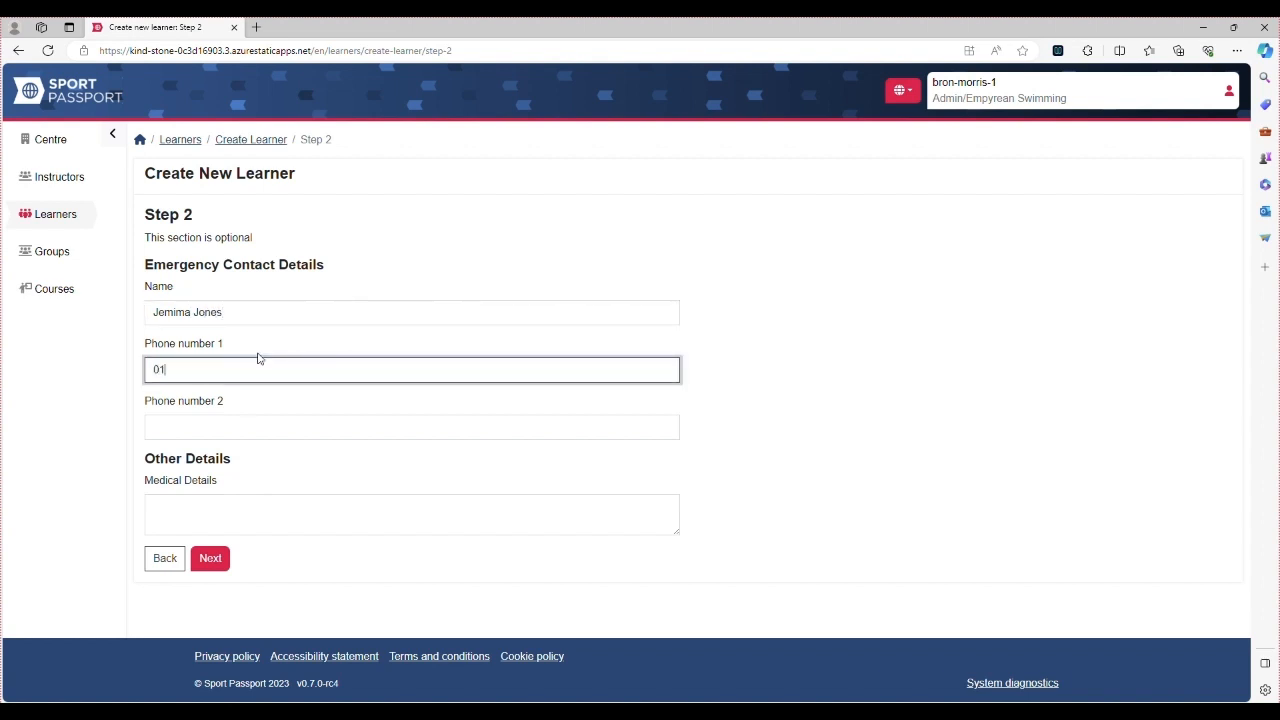
pyautogui.write('234567890')
# Add the medical note 'Milk allergy' and continue to the centre step
pyautogui.click(230, 505)
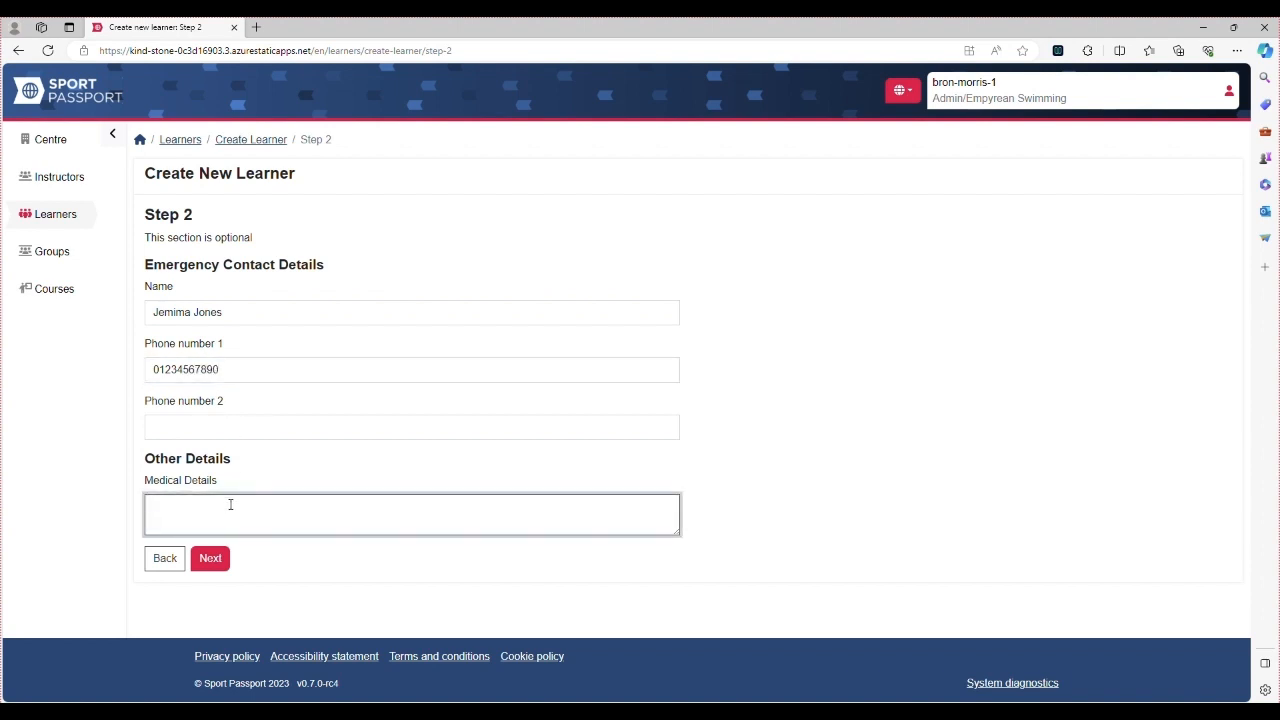
pyautogui.write('Milk allerfgu')
pyautogui.press('BackSpace')
pyautogui.press('BackSpace')
pyautogui.press('BackSpace')
pyautogui.write('gy')
pyautogui.click(216, 569)
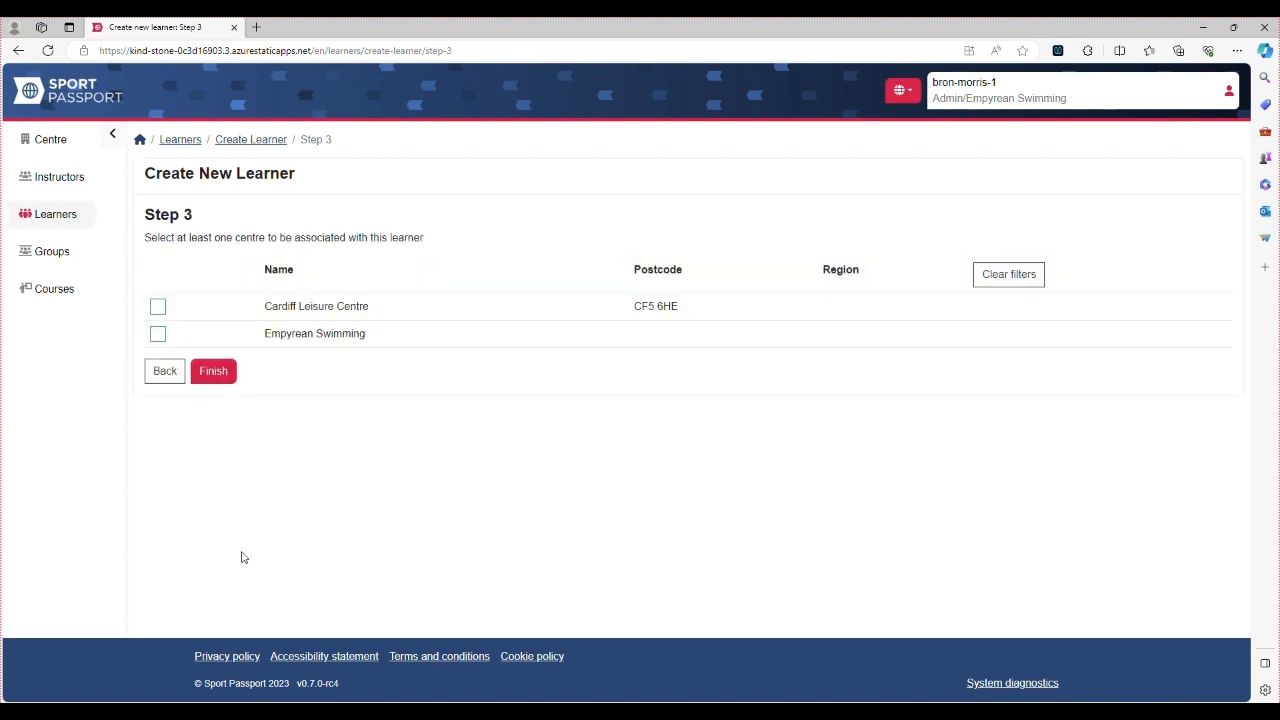
# Associate the learner with Empyrean Swimming, finish creating them, then open Instructors
pyautogui.click(158, 334)
pyautogui.click(220, 374)
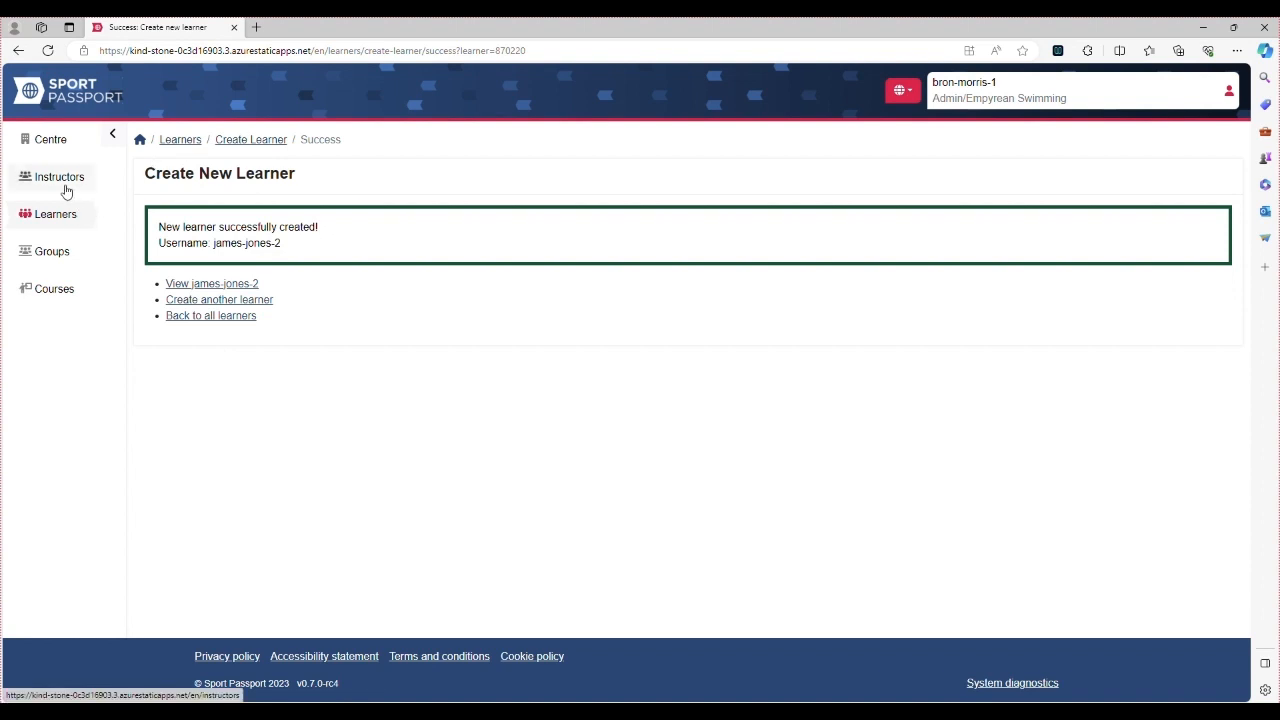
pyautogui.click(66, 191)
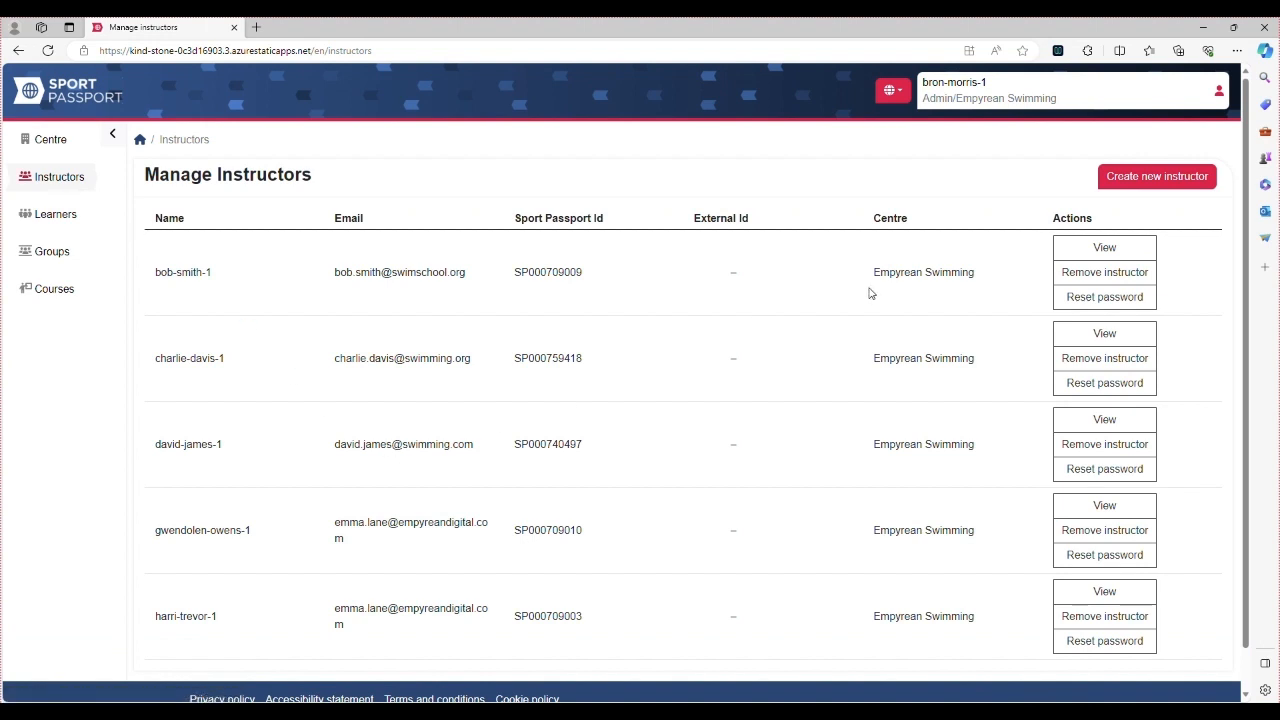
# View the first instructor's details, then go back to Instructors and start a new instructor form
pyautogui.click(1105, 259)
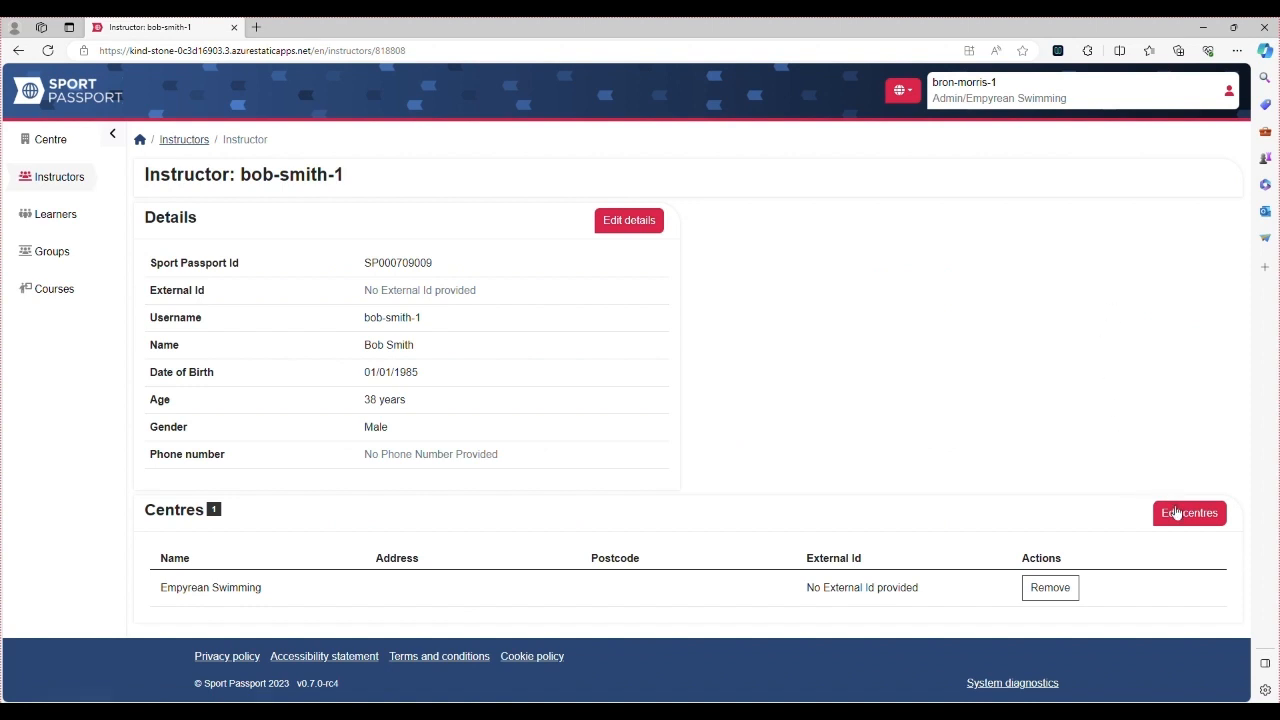
pyautogui.click(183, 142)
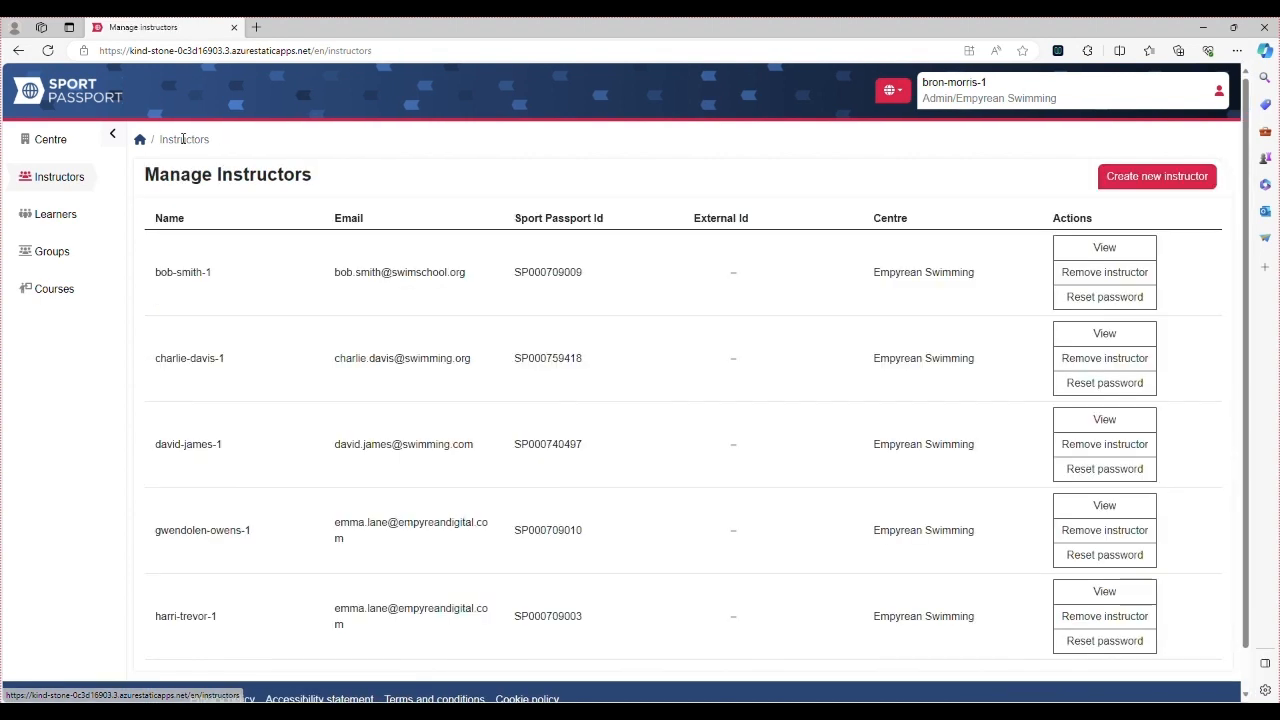
pyautogui.click(1165, 180)
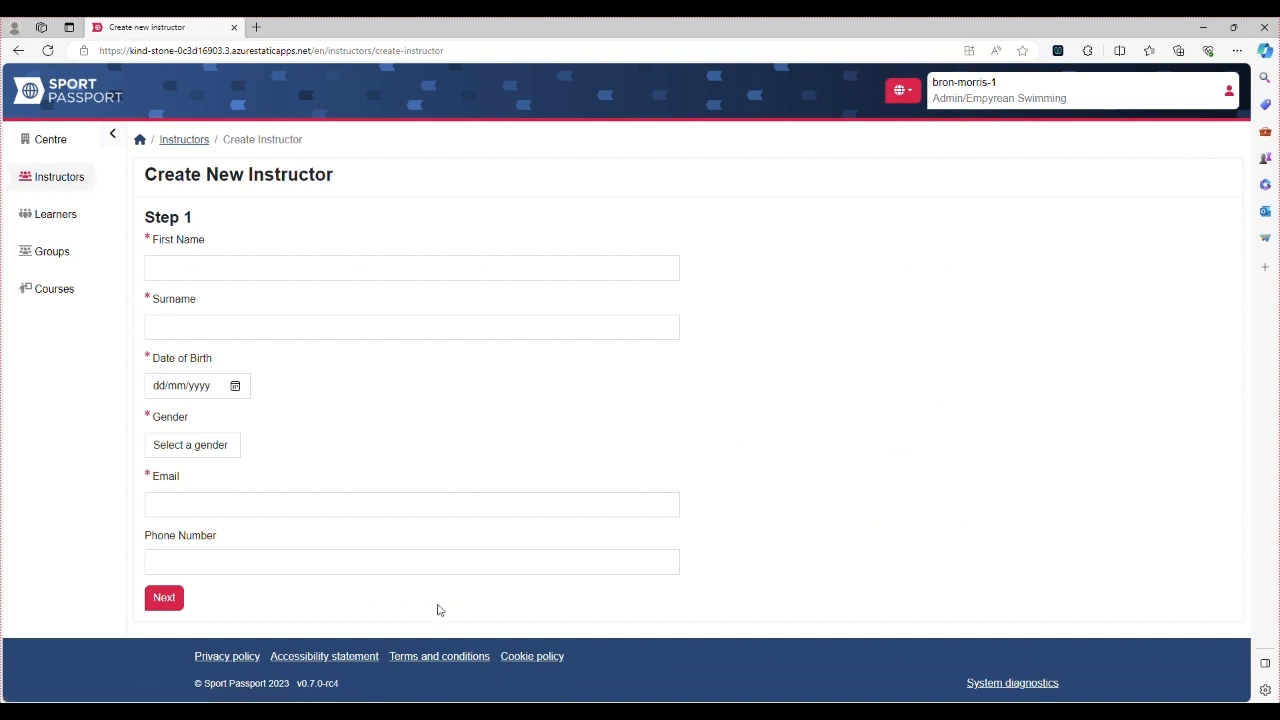
# Enter the instructor's first name, surname, birth date 01/01/1986, gender Female and e-mail address, then continue to Step 2
pyautogui.click(350, 268)
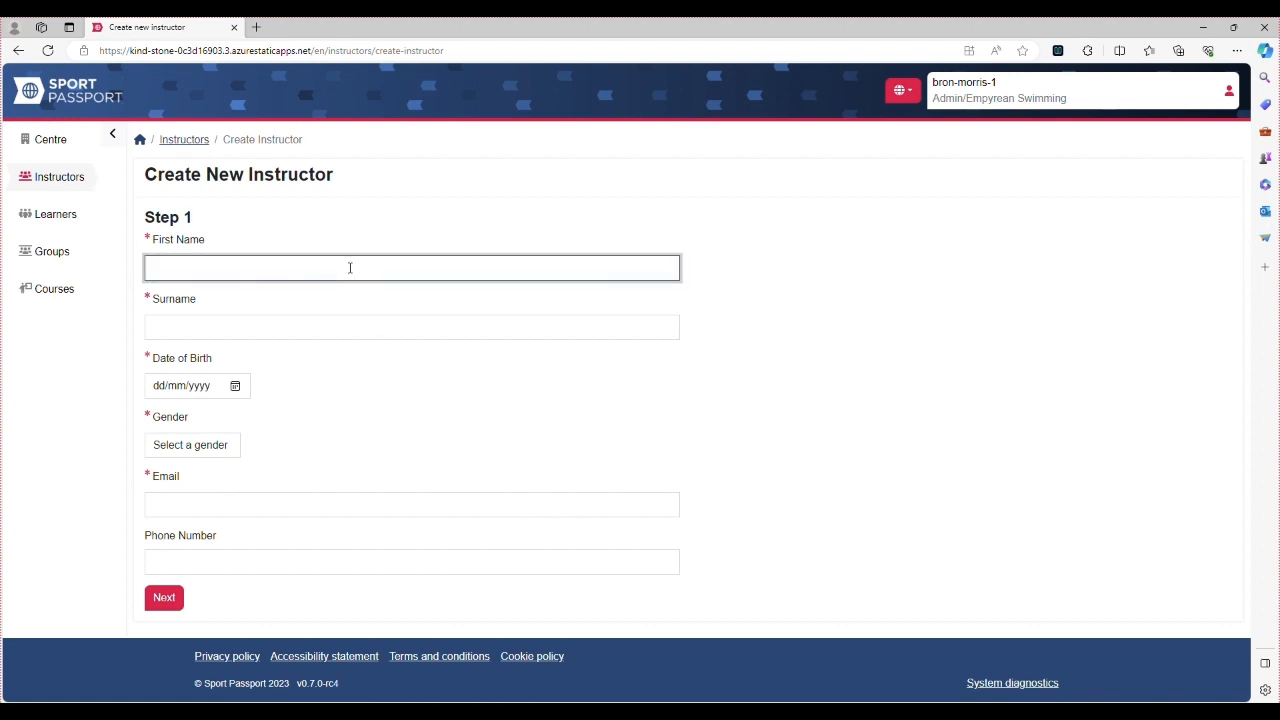
pyautogui.click(343, 327)
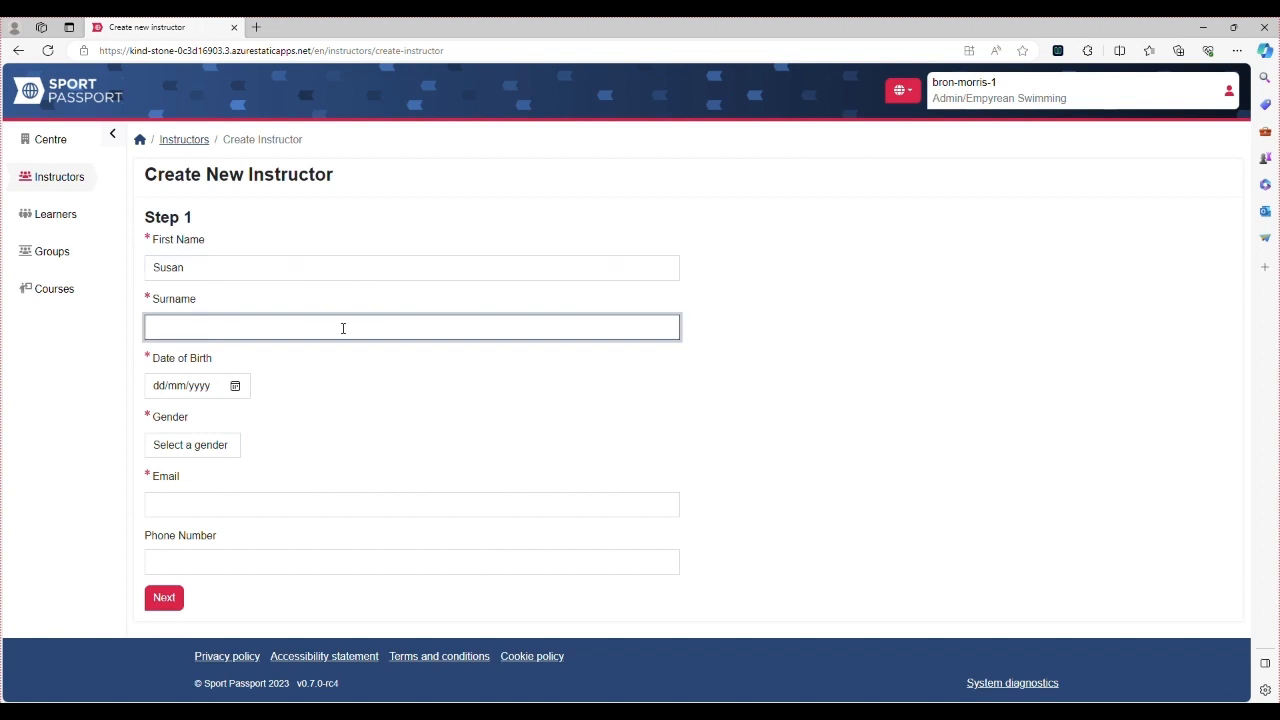
pyautogui.click(170, 390)
pyautogui.write('01/01/')
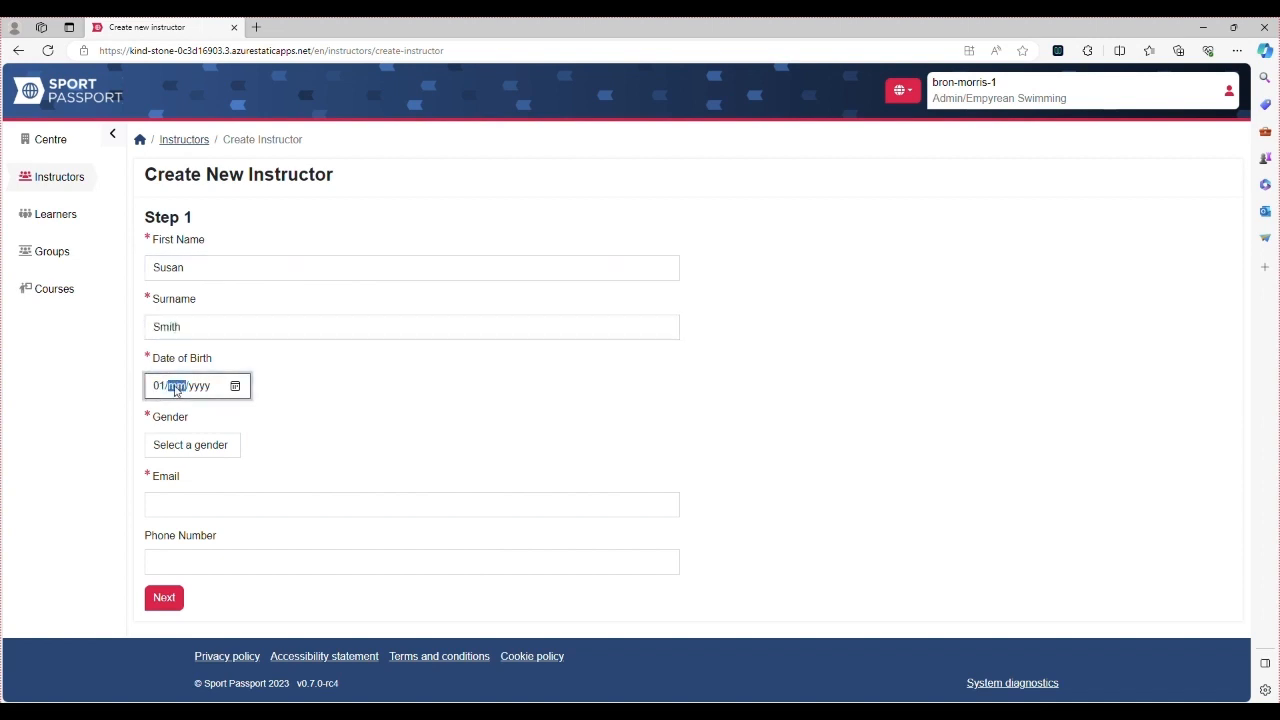
pyautogui.write('1986')
pyautogui.click(209, 452)
pyautogui.click(184, 480)
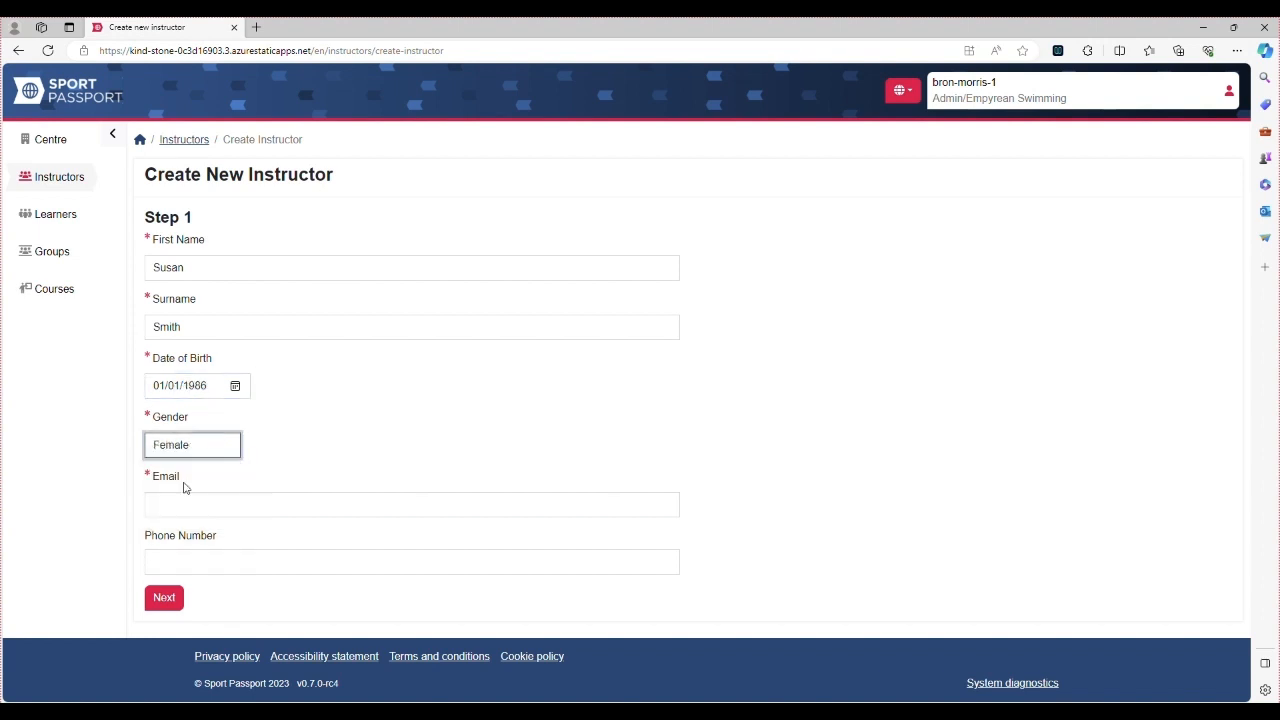
pyautogui.click(186, 492)
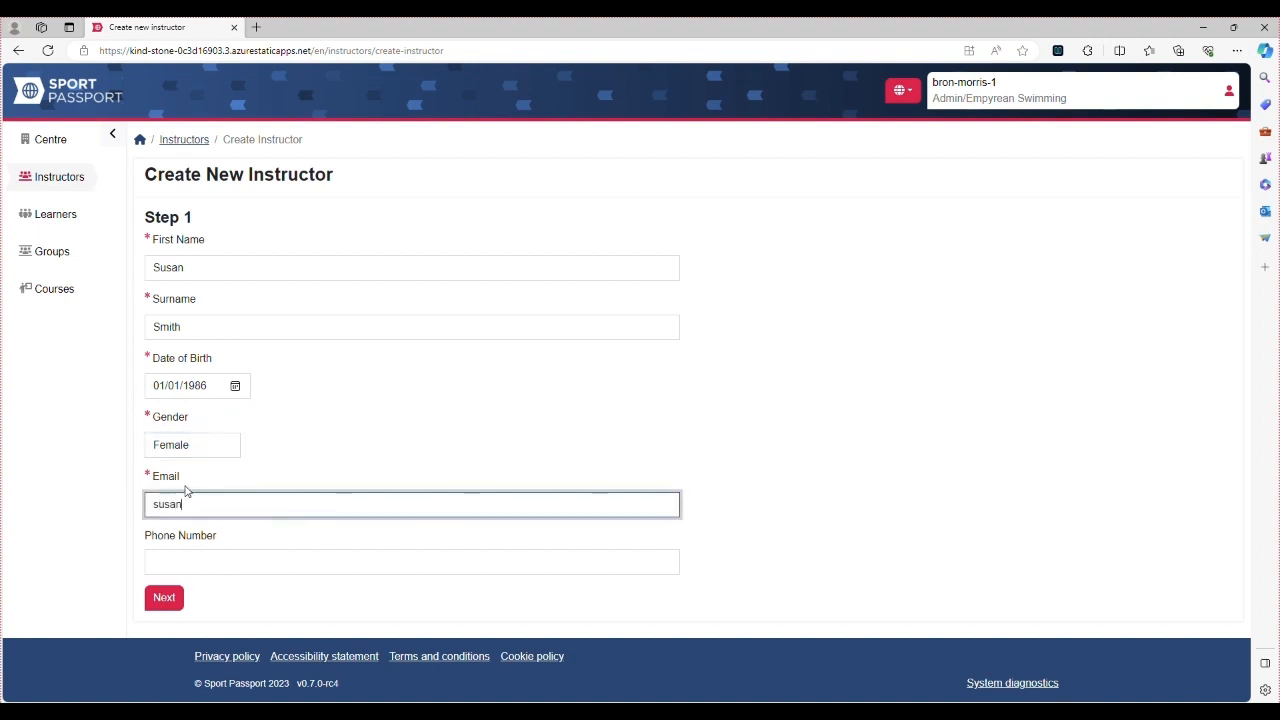
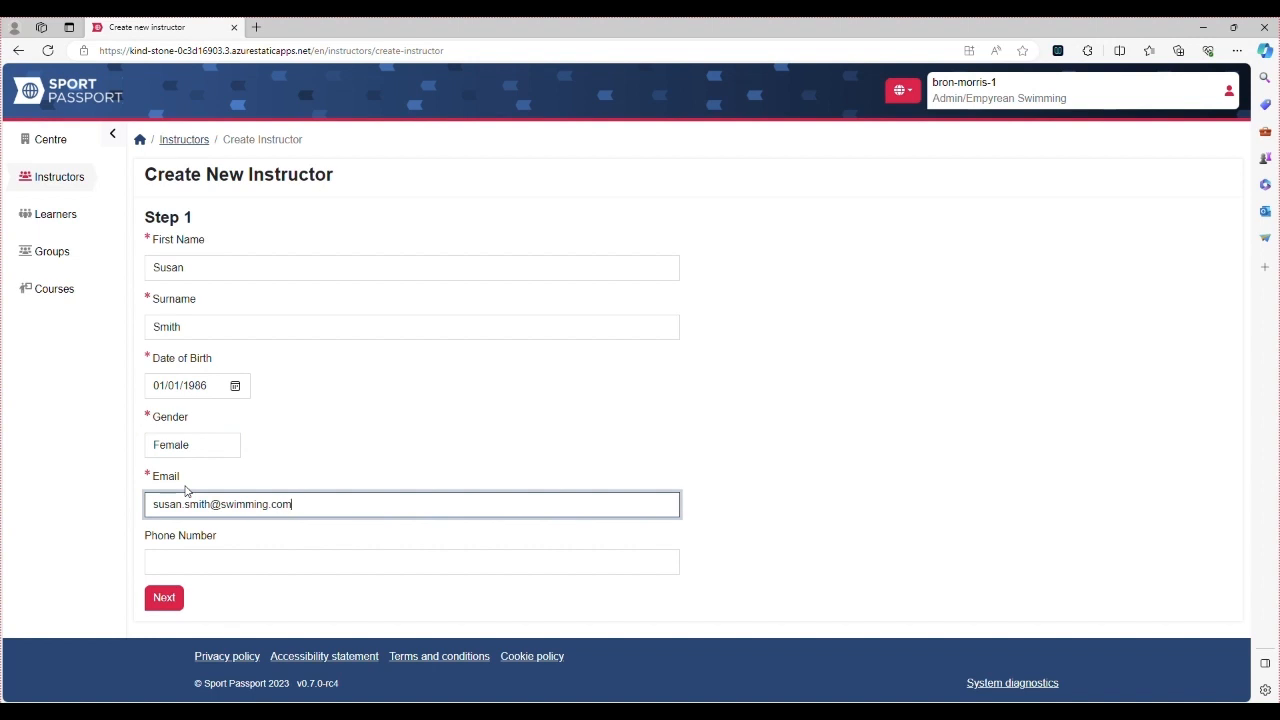
pyautogui.click(162, 600)
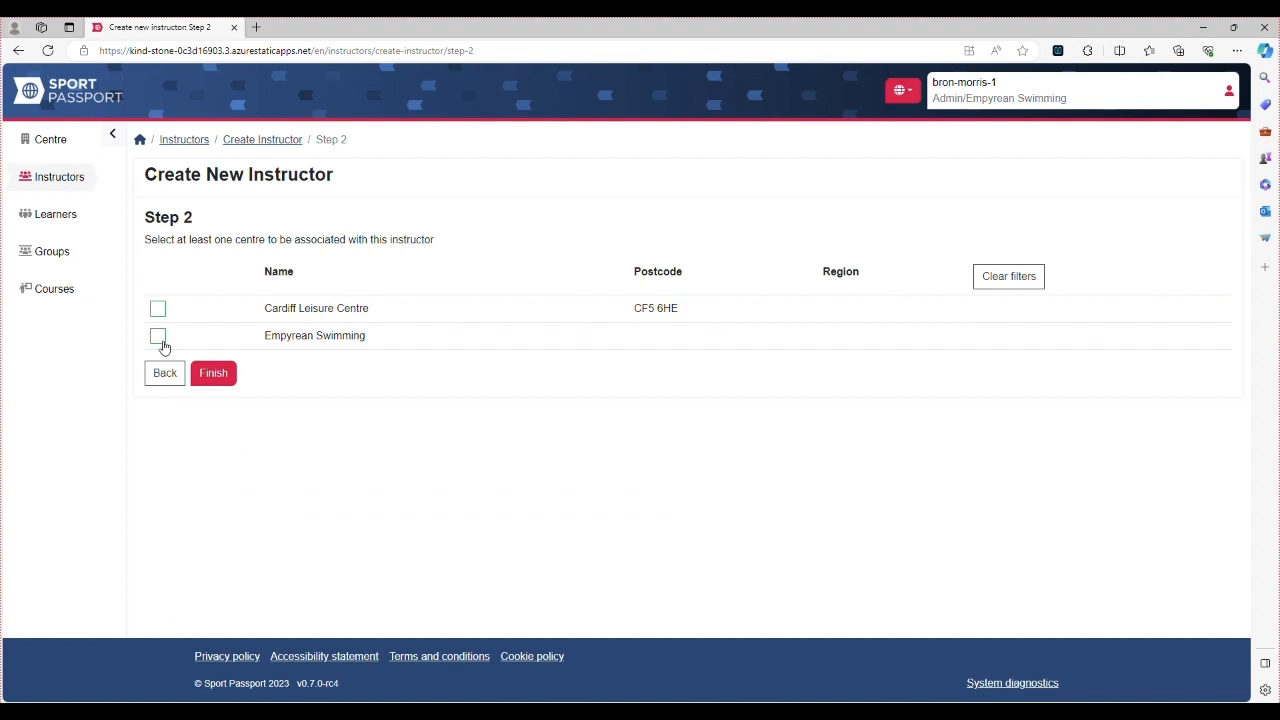
# Link the new instructor to the Empyrean Swimming centre and finish creating the account
pyautogui.click(161, 340)
pyautogui.click(214, 378)
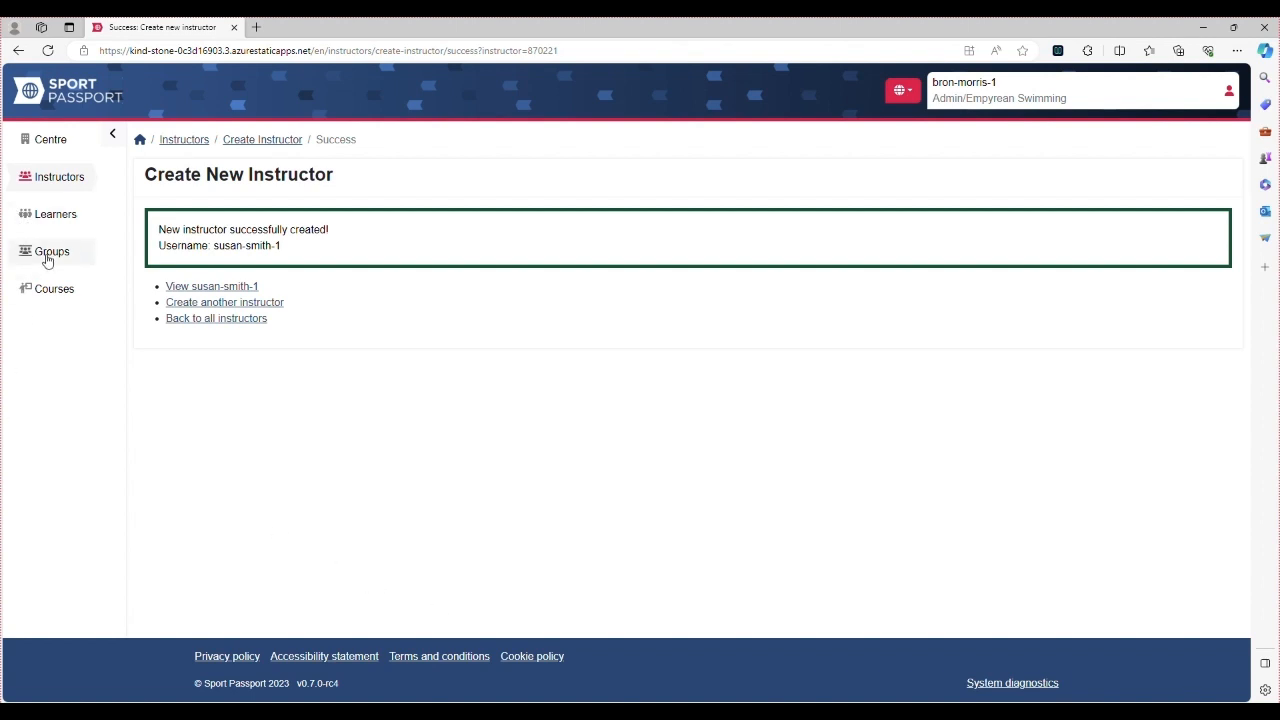
# Check the empty Groups page, then return to the home summary showing 6 instructors and 7 learners
pyautogui.click(47, 258)
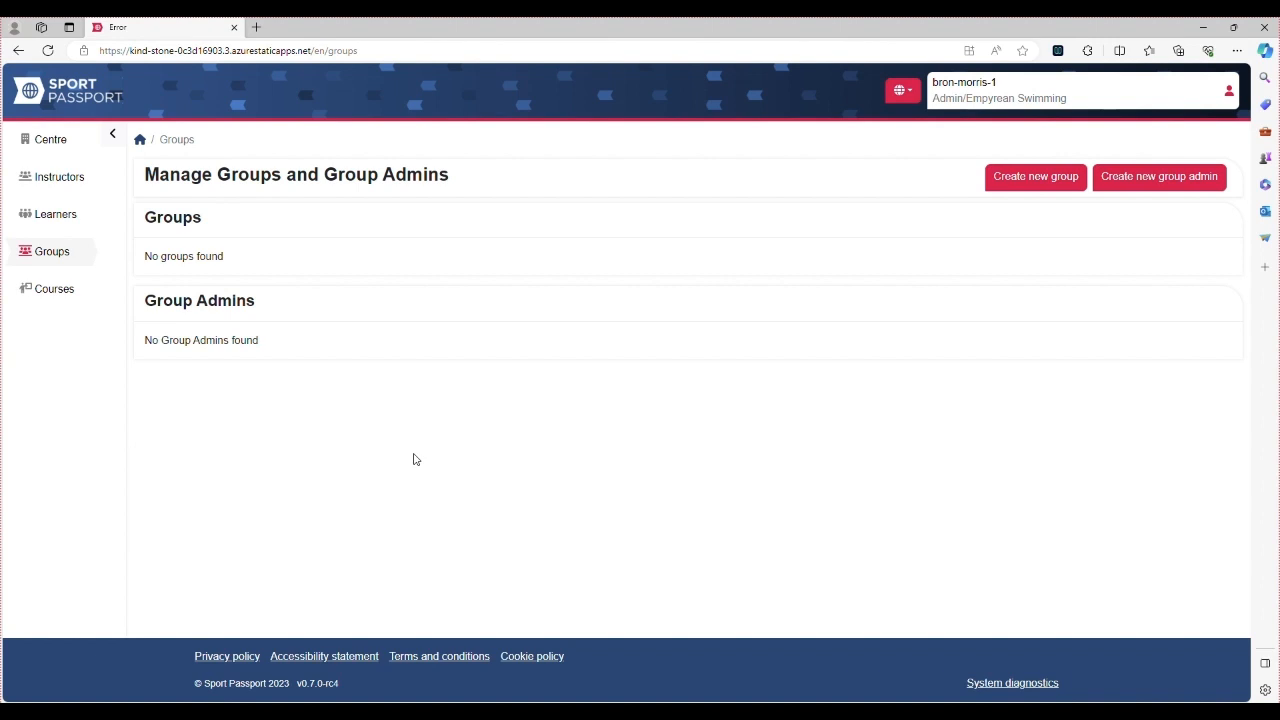
pyautogui.click(141, 140)
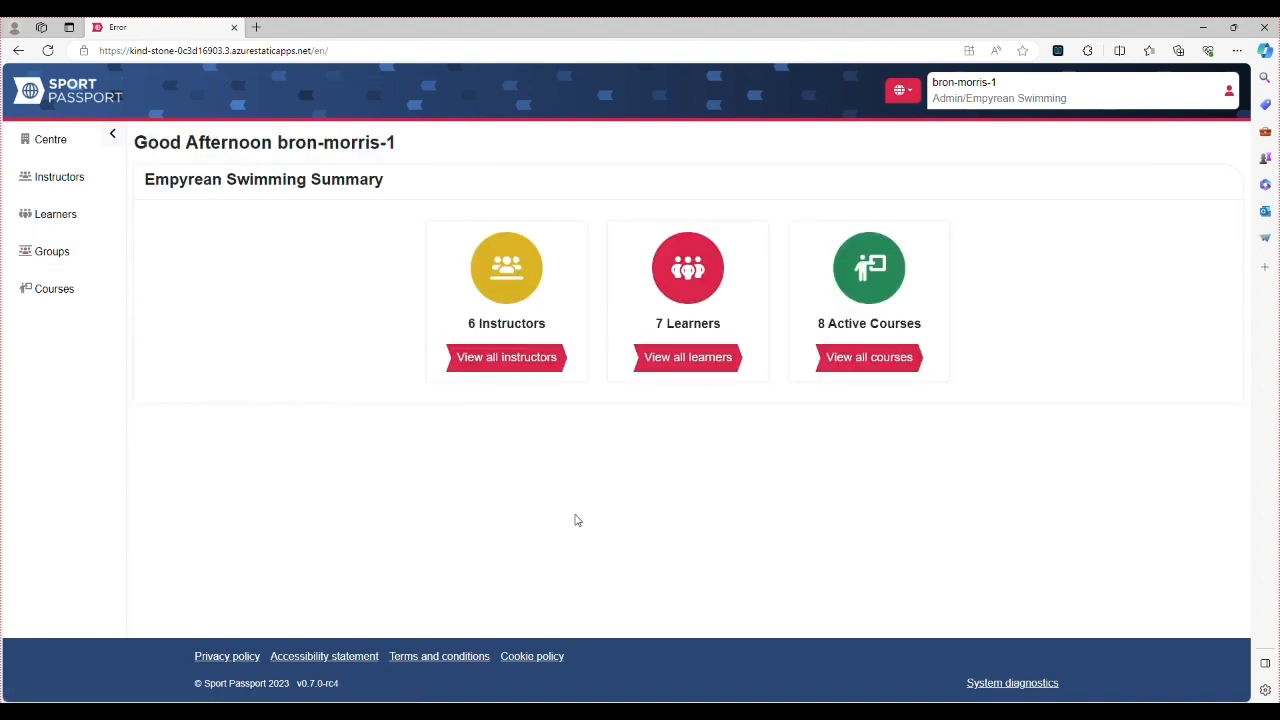